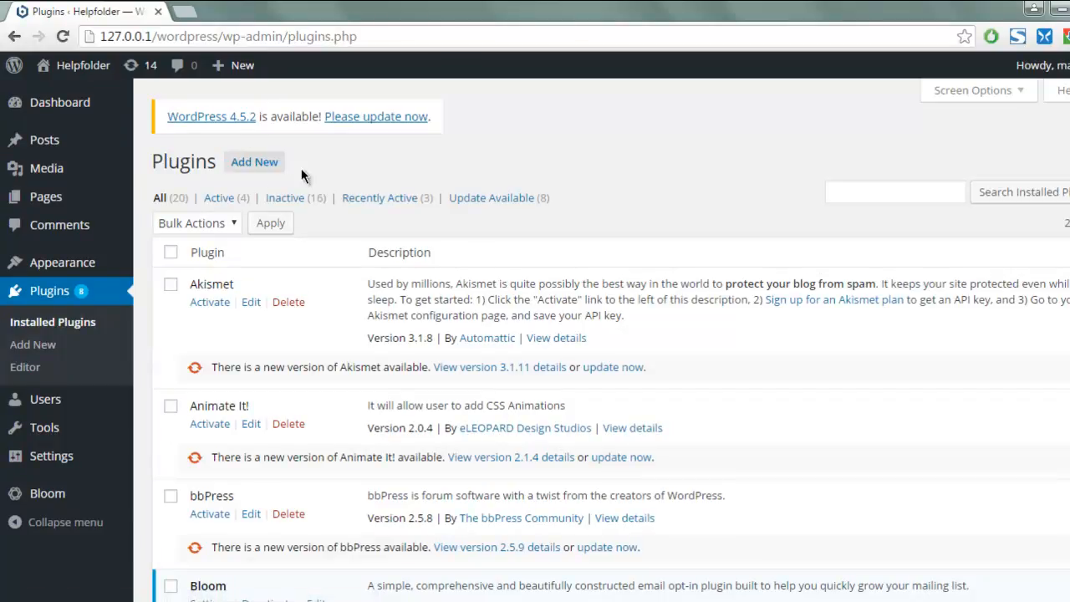
Find the WPBakery Visual Composer plugin among the installed plugins and activate it
{"action": "scroll", "coordinate": [673, 215], "scroll_direction": "down", "scroll_amount": 4}
{"action": "scroll", "coordinate": [673, 214], "scroll_direction": "down", "scroll_amount": 10}
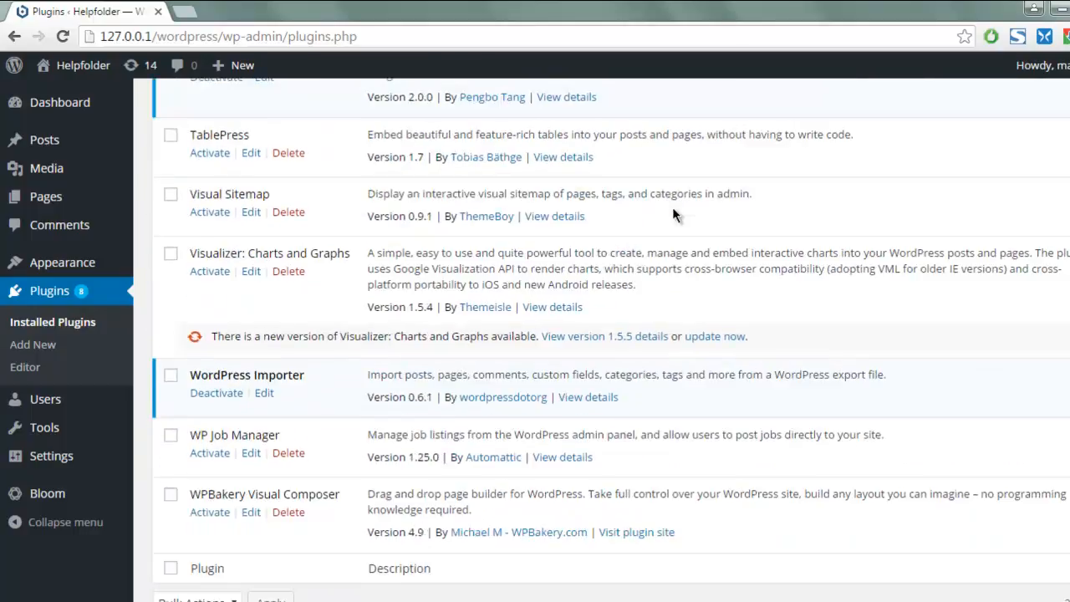
{"action": "scroll", "coordinate": [674, 215], "scroll_direction": "down", "scroll_amount": 3}
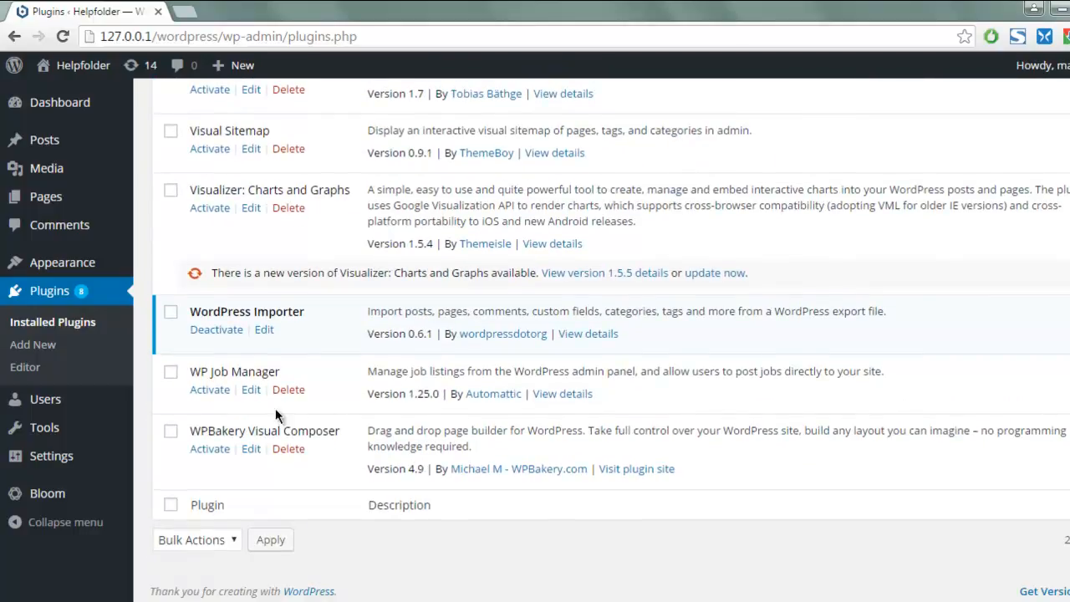
{"action": "left_click_drag", "start_coordinate": [189, 430], "coordinate": [358, 434]}
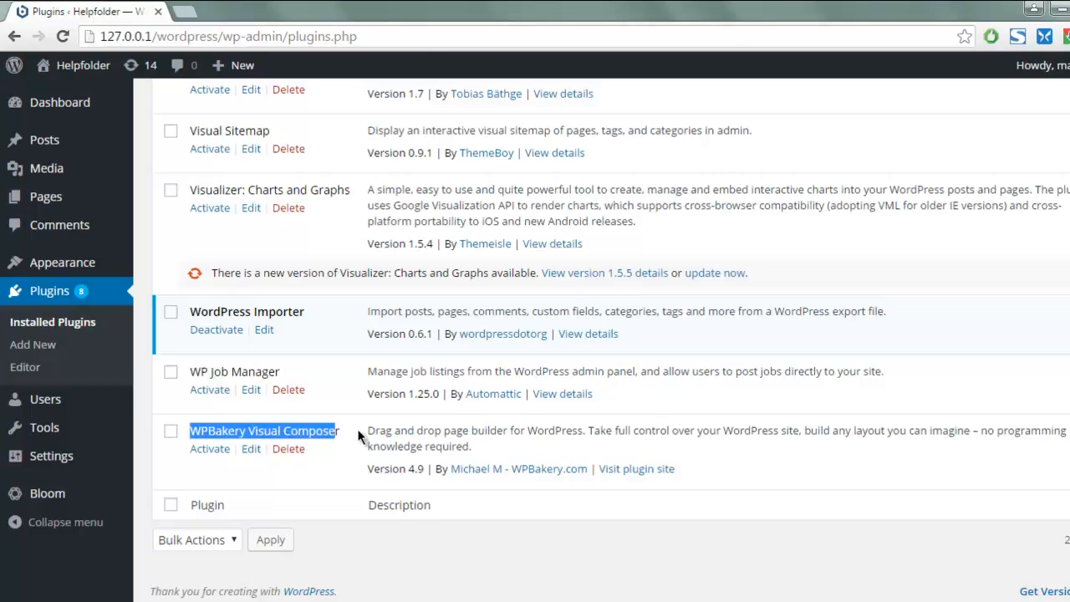
{"action": "left_click", "coordinate": [357, 434]}
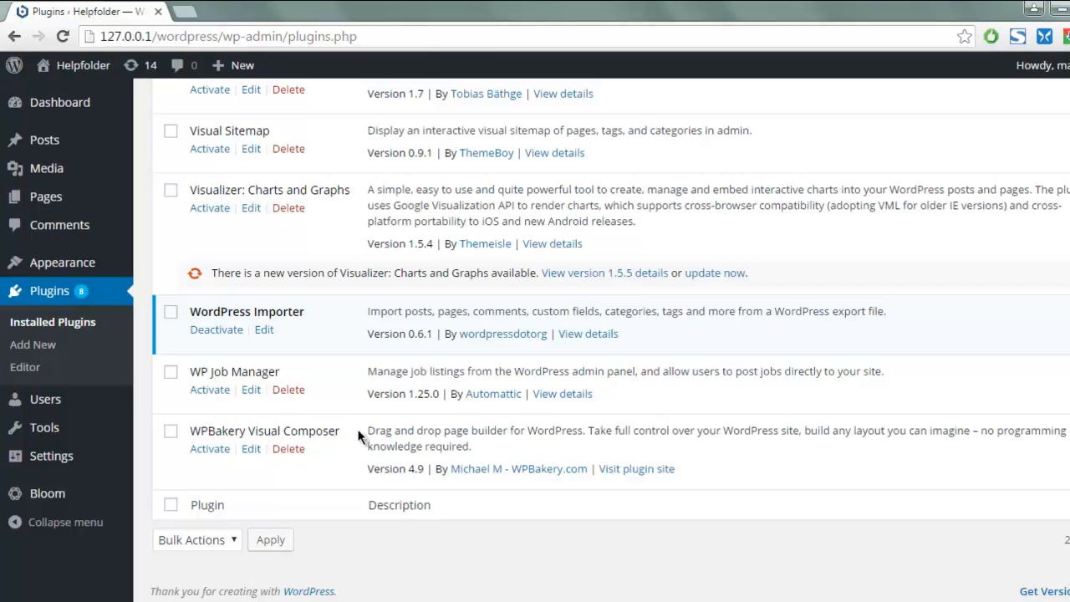
{"action": "left_click", "coordinate": [213, 453]}
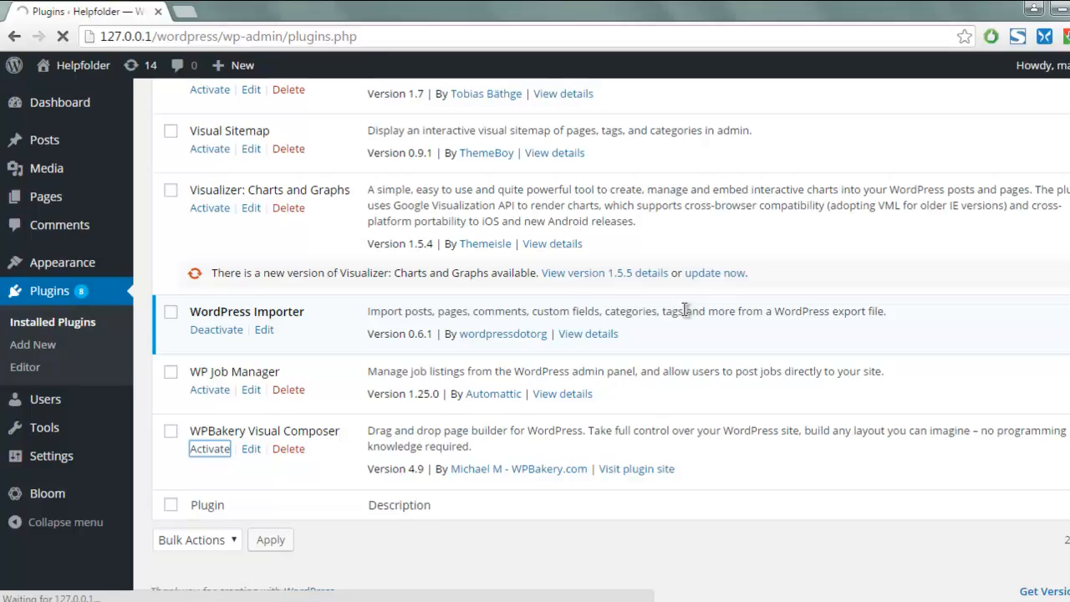
{"action": "scroll", "coordinate": [683, 311], "scroll_direction": "up", "scroll_amount": 10}
{"action": "scroll", "coordinate": [683, 310], "scroll_direction": "up", "scroll_amount": 10}
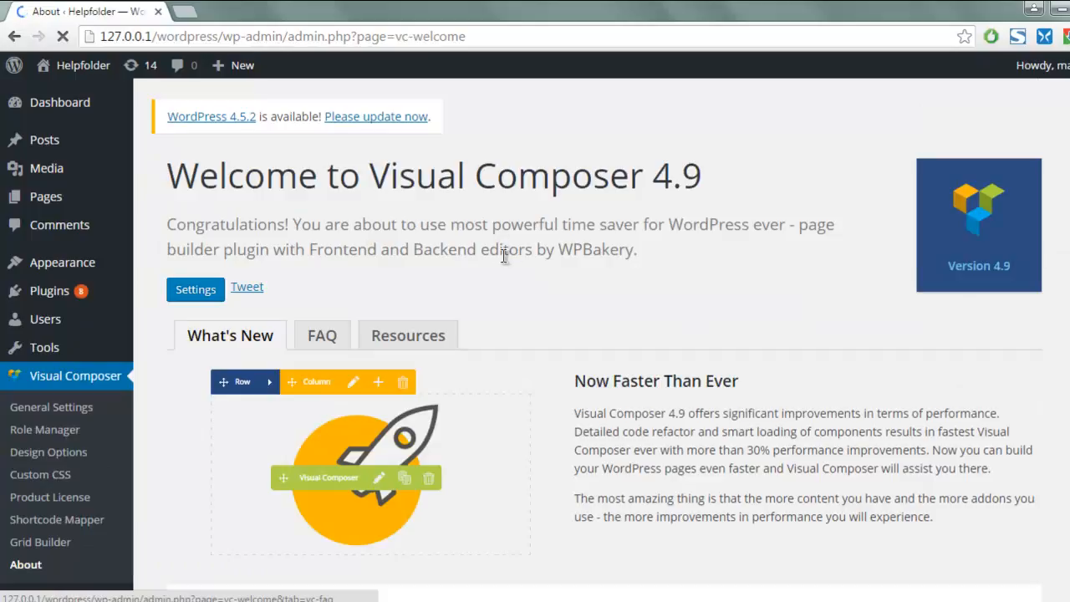
Look over the Visual Composer welcome page, from its version heading down to the new feature descriptions
{"action": "left_click_drag", "start_coordinate": [167, 173], "coordinate": [667, 201]}
{"action": "left_click", "coordinate": [699, 198]}
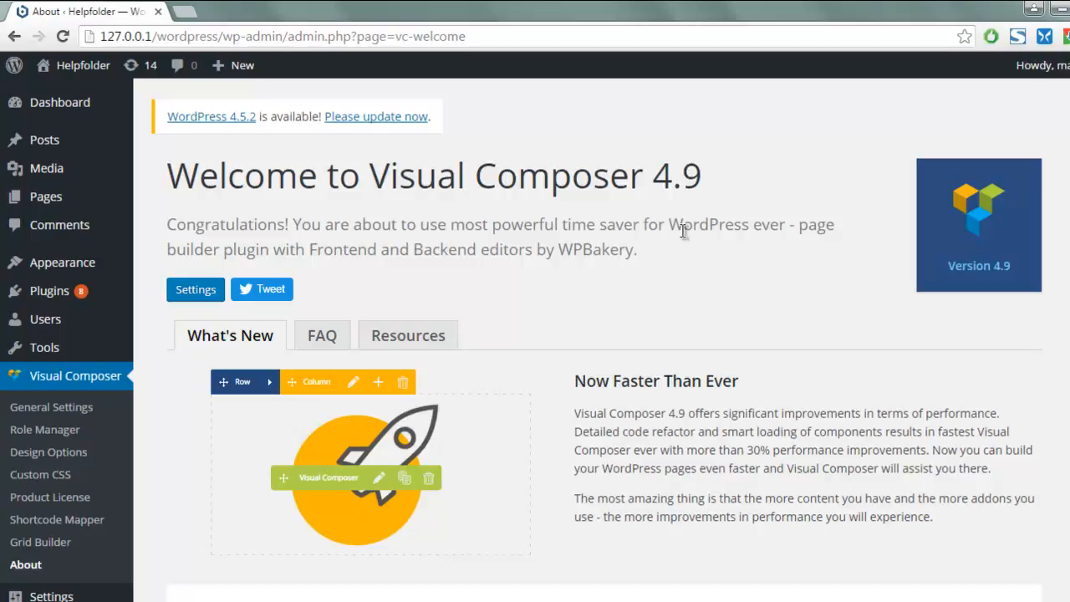
{"action": "scroll", "coordinate": [682, 230], "scroll_direction": "down", "scroll_amount": 4}
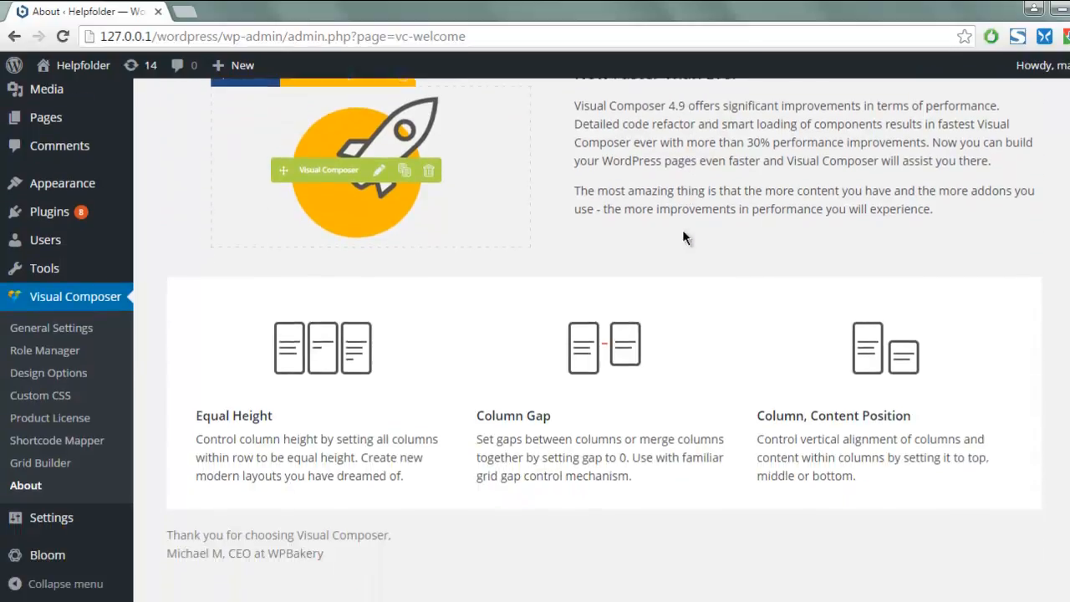
{"action": "scroll", "coordinate": [682, 226], "scroll_direction": "up", "scroll_amount": 4}
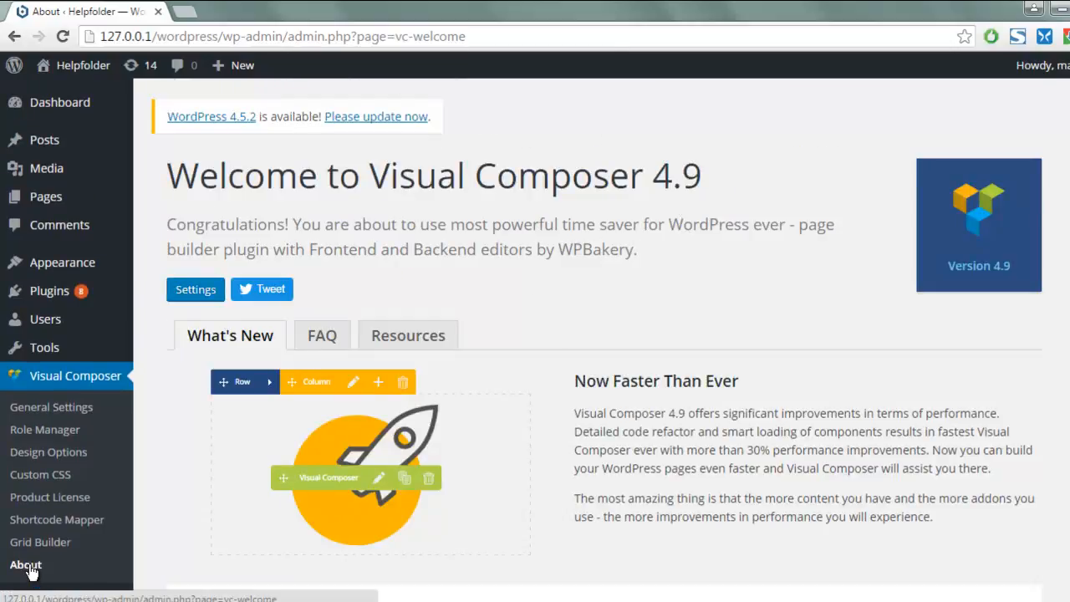
Open Visual Composer's General Settings and review the responsive content and Google fonts subsets options
{"action": "left_click", "coordinate": [75, 412]}
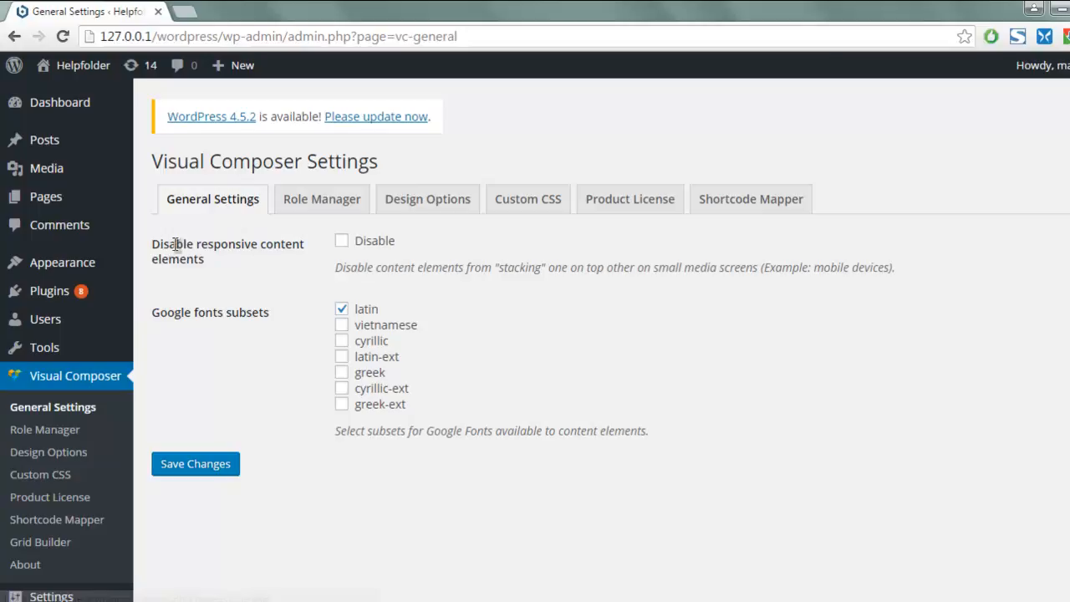
{"action": "left_click_drag", "start_coordinate": [164, 244], "coordinate": [301, 260]}
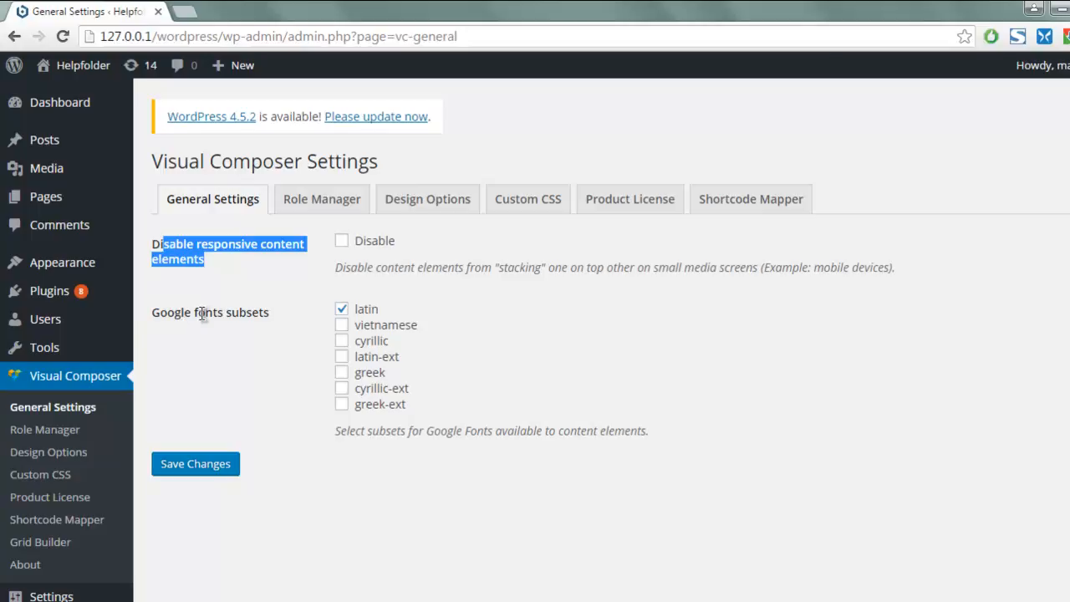
{"action": "left_click", "coordinate": [426, 464]}
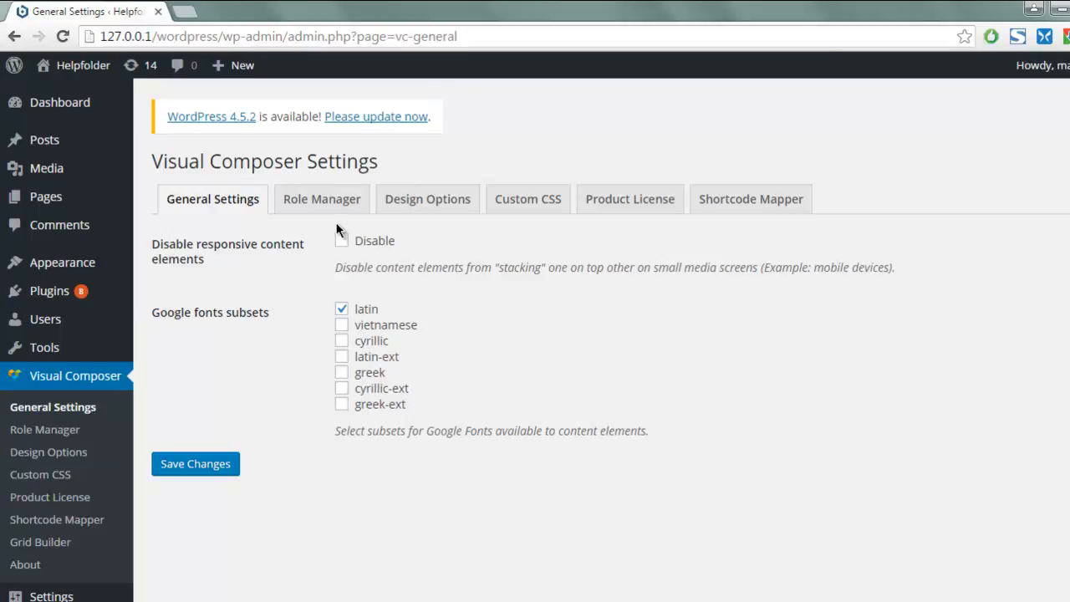
Open the Role Manager settings and examine the Administrator's access options for post types, editors, templates and elements
{"action": "left_click", "coordinate": [315, 200]}
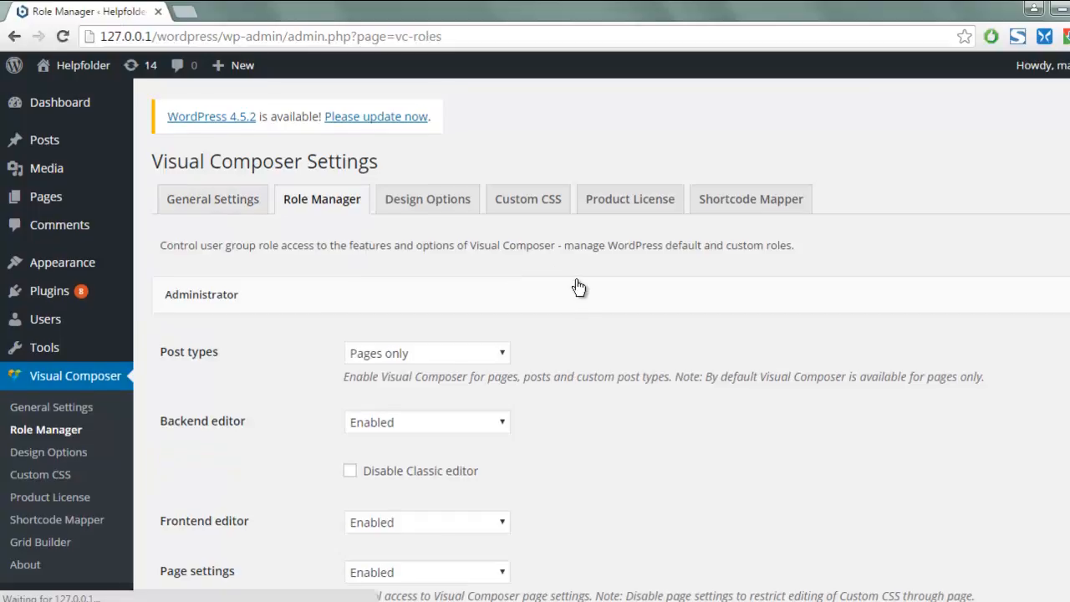
{"action": "scroll", "coordinate": [576, 287], "scroll_direction": "down", "scroll_amount": 2}
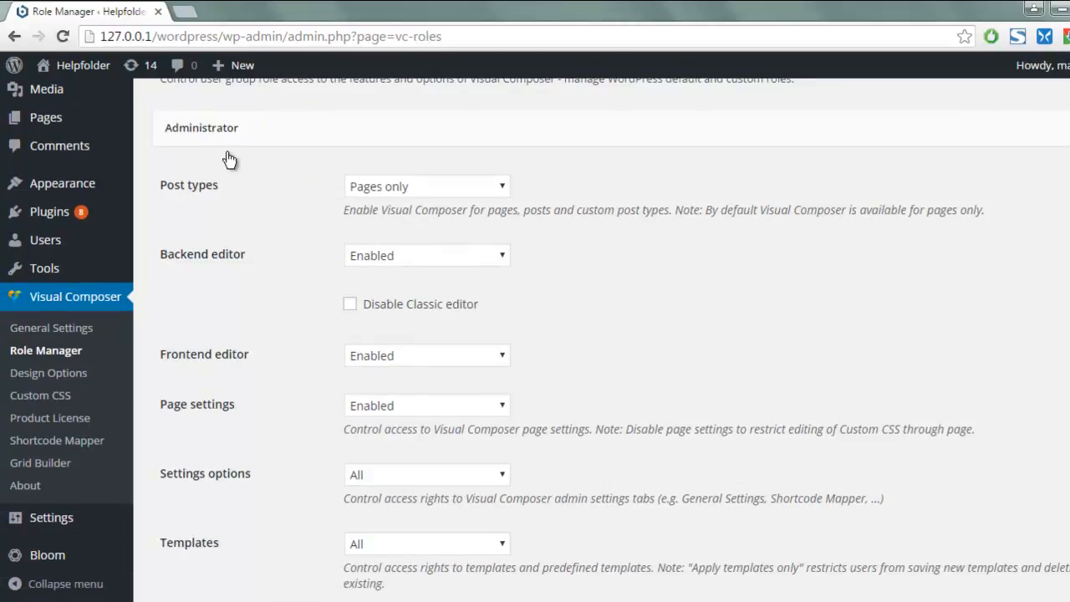
{"action": "scroll", "coordinate": [271, 181], "scroll_direction": "down", "scroll_amount": 5}
{"action": "scroll", "coordinate": [272, 182], "scroll_direction": "up", "scroll_amount": 1}
{"action": "scroll", "coordinate": [271, 181], "scroll_direction": "down", "scroll_amount": 2}
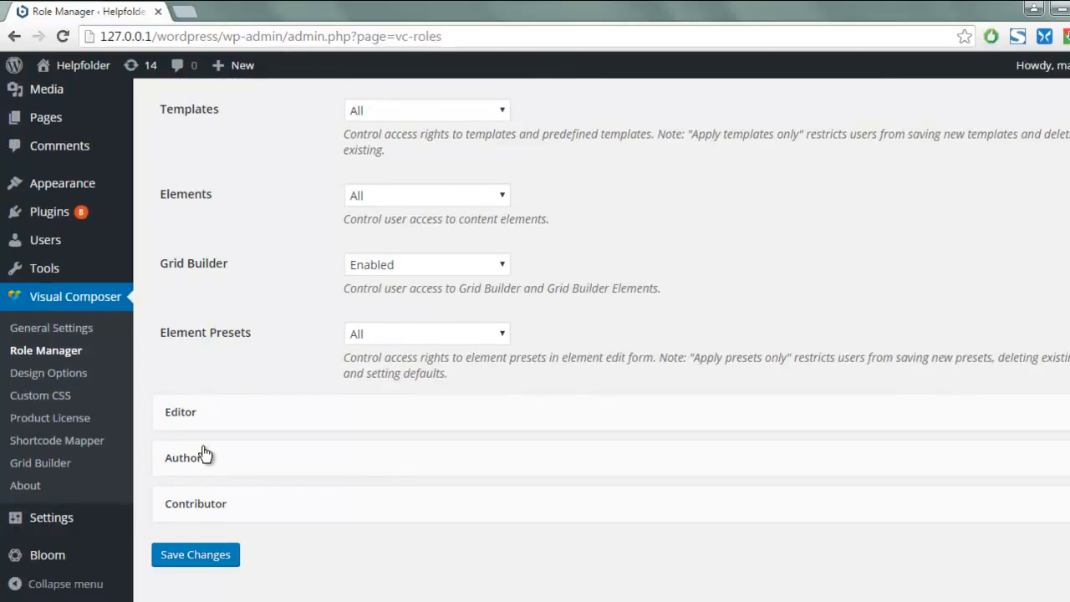
{"action": "scroll", "coordinate": [237, 287], "scroll_direction": "up", "scroll_amount": 3}
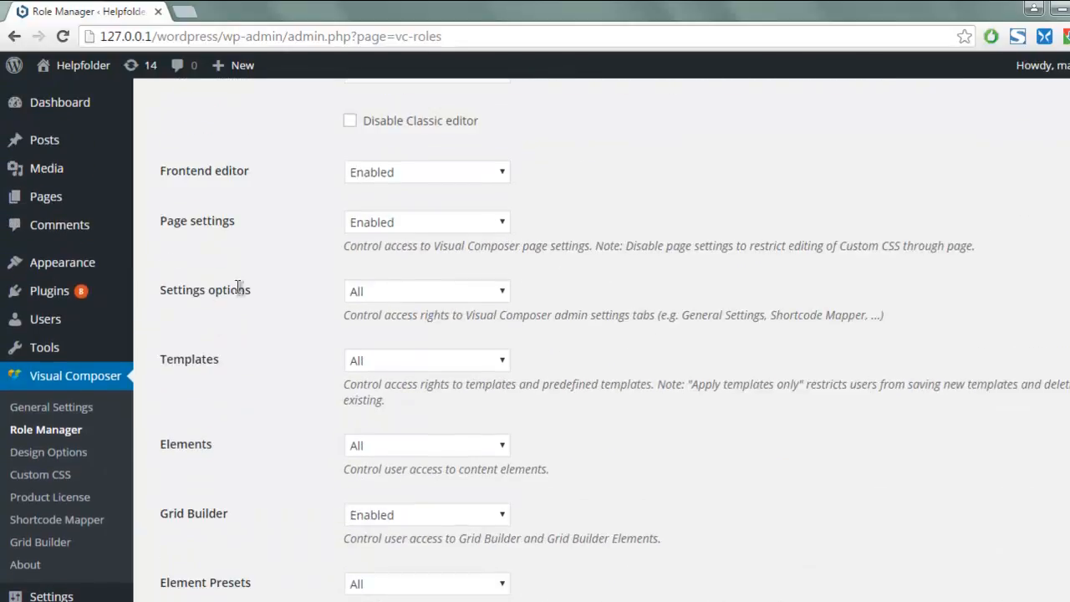
{"action": "scroll", "coordinate": [258, 271], "scroll_direction": "up", "scroll_amount": 2}
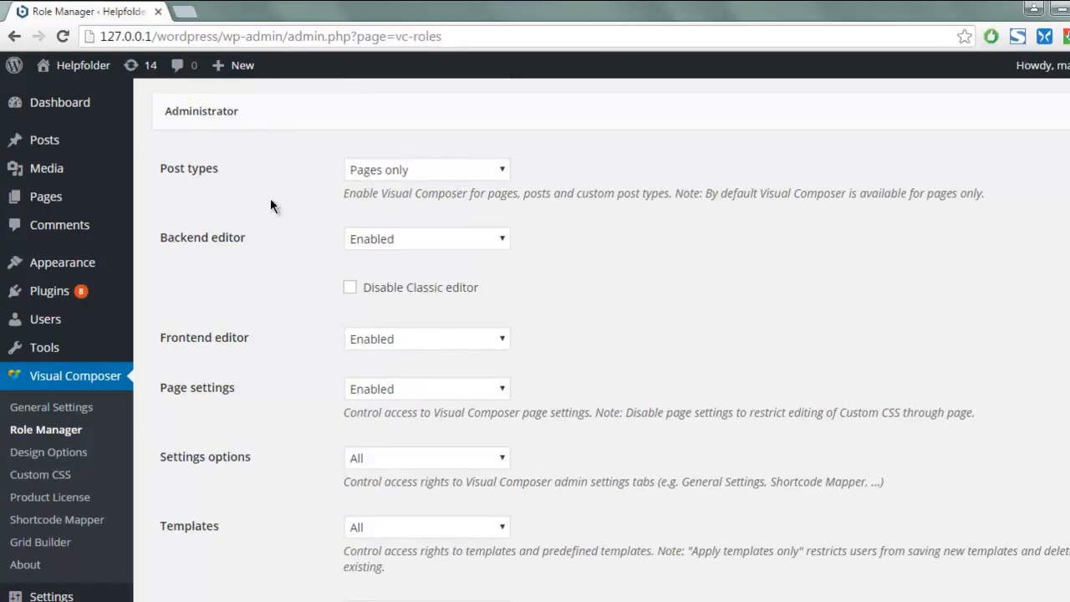
{"action": "scroll", "coordinate": [273, 220], "scroll_direction": "up", "scroll_amount": 2}
{"action": "left_click_drag", "start_coordinate": [159, 162], "coordinate": [417, 170]}
{"action": "left_click", "coordinate": [420, 174]}
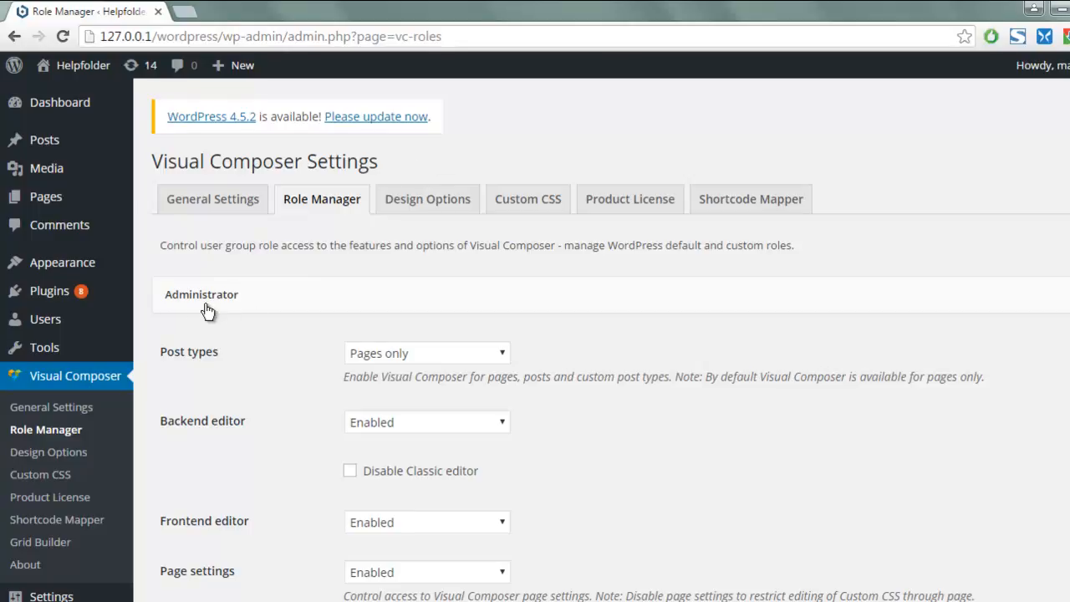
Expand the Author role in the Role Manager and review its Visual Composer access options
{"action": "scroll", "coordinate": [311, 336], "scroll_direction": "down", "scroll_amount": 7}
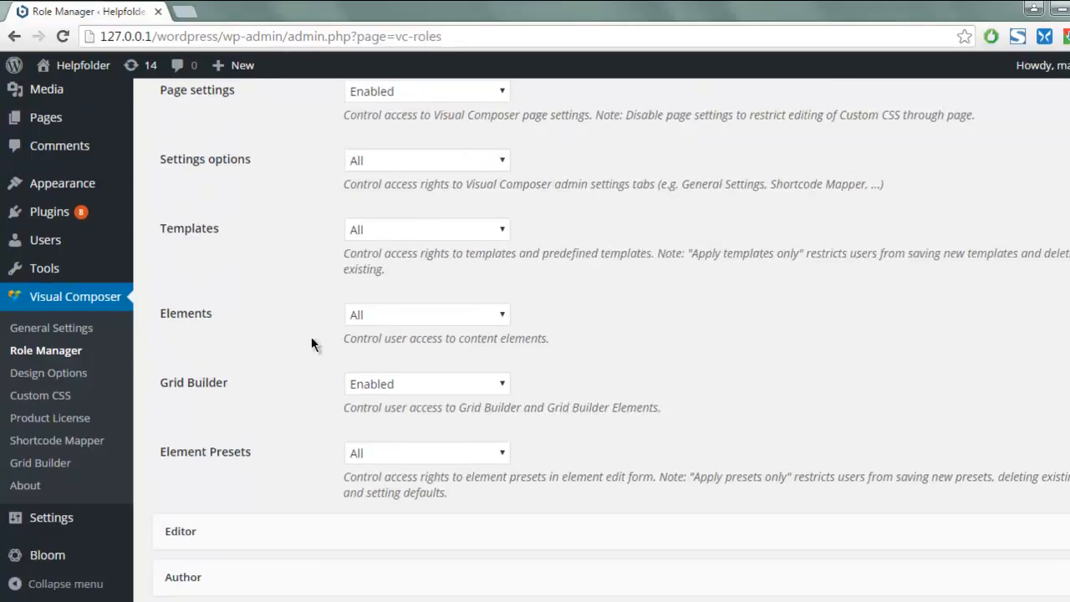
{"action": "left_click", "coordinate": [187, 461]}
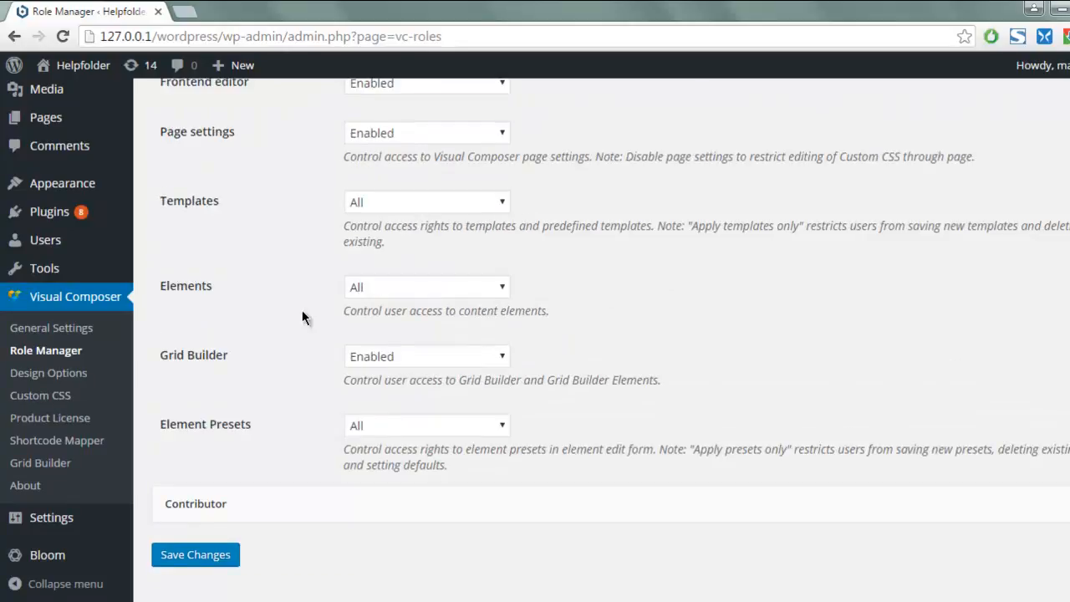
{"action": "scroll", "coordinate": [303, 313], "scroll_direction": "up", "scroll_amount": 1}
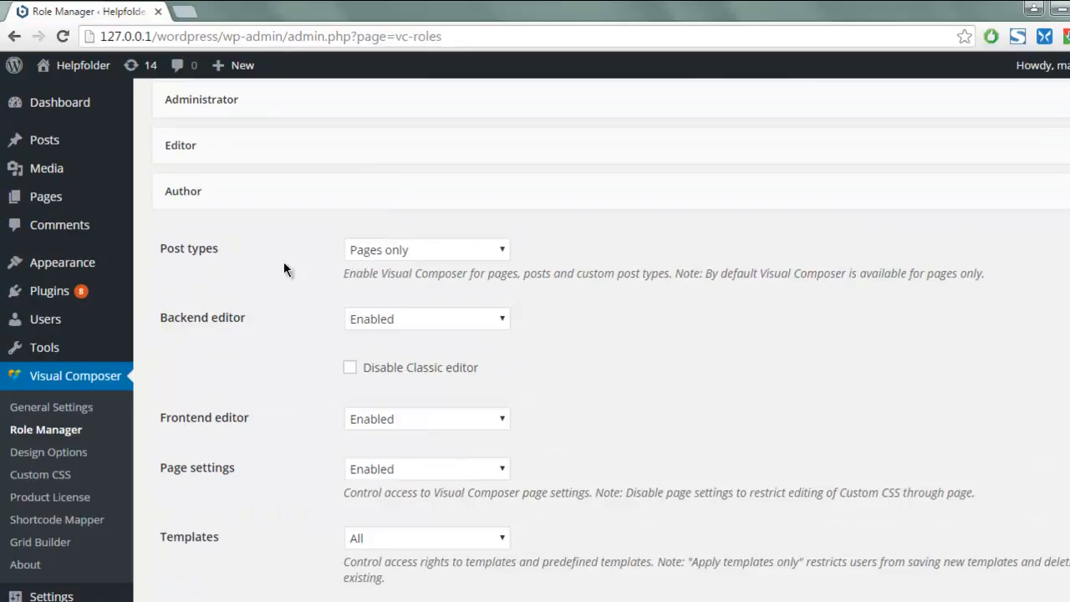
{"action": "scroll", "coordinate": [305, 254], "scroll_direction": "down", "scroll_amount": 1}
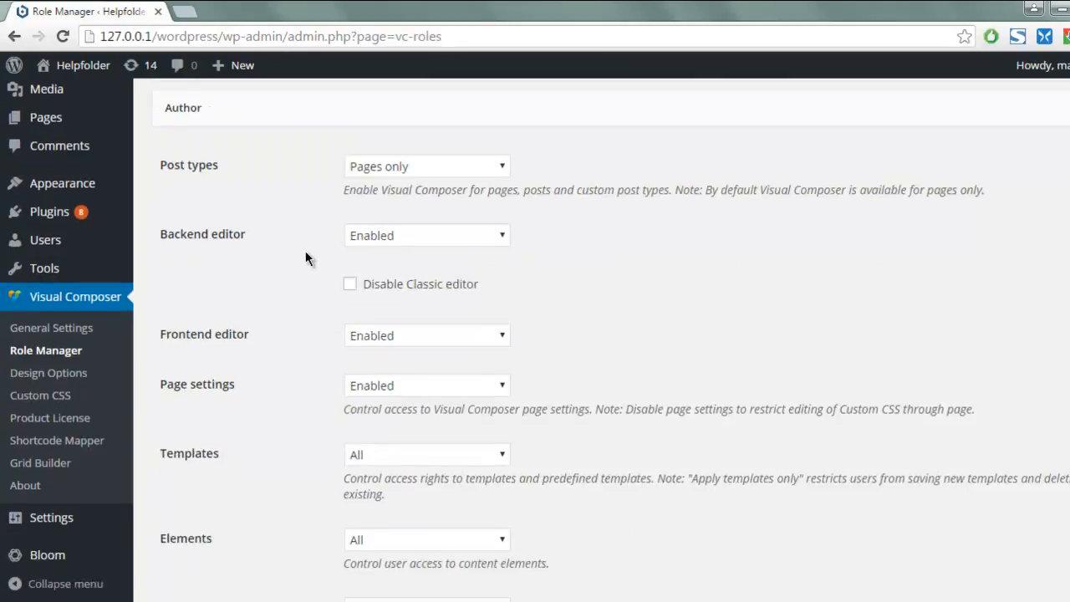
{"action": "scroll", "coordinate": [306, 253], "scroll_direction": "down", "scroll_amount": 3}
{"action": "scroll", "coordinate": [306, 253], "scroll_direction": "up", "scroll_amount": 6}
{"action": "scroll", "coordinate": [306, 253], "scroll_direction": "up", "scroll_amount": 1}
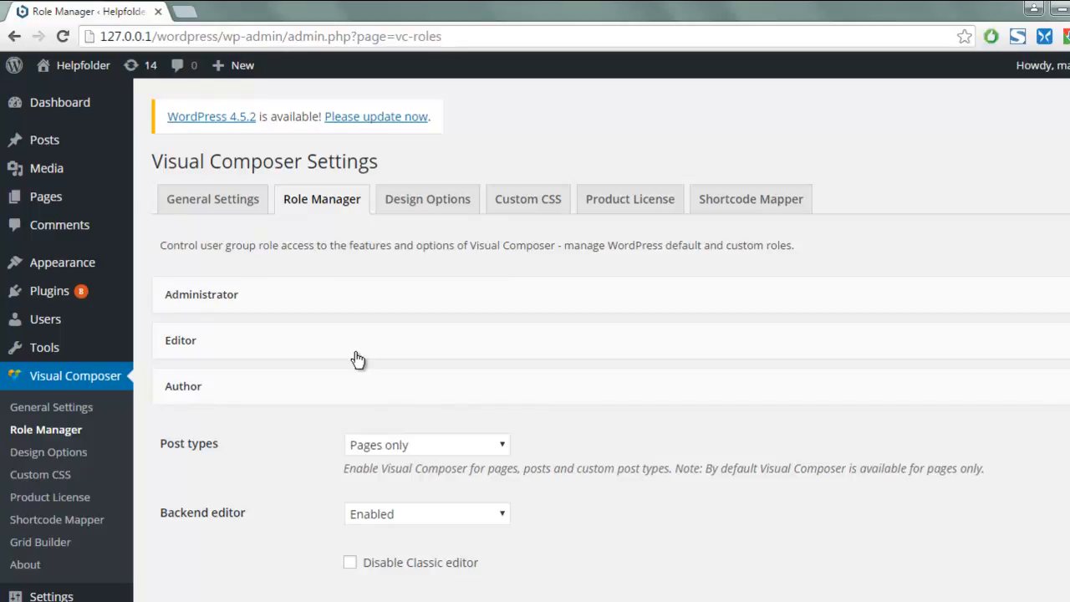
Enable custom design options in Visual Composer's Design Options and save the changes
{"action": "left_click", "coordinate": [405, 209]}
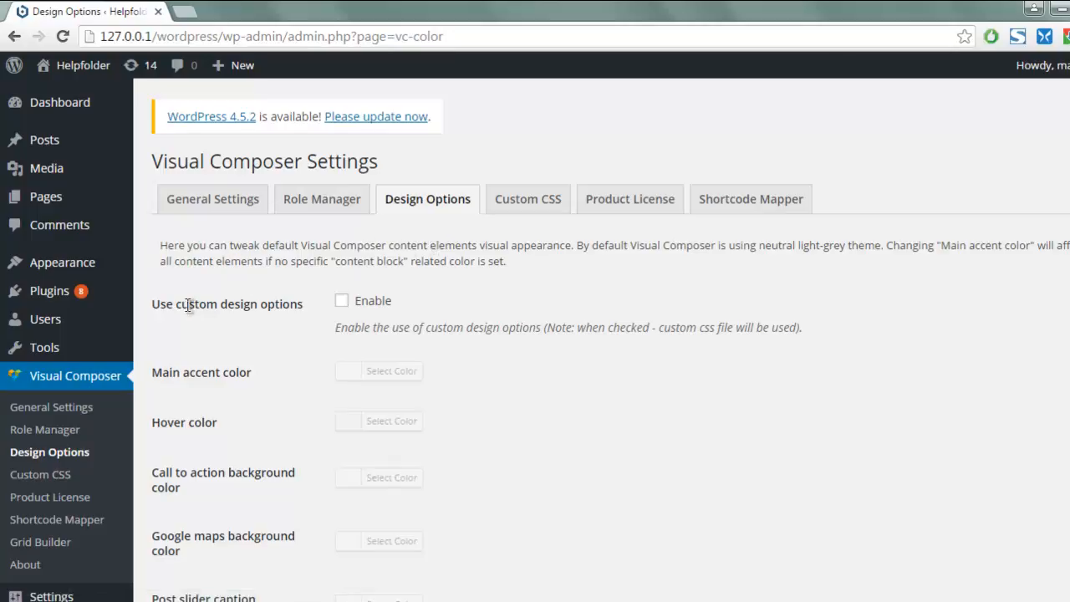
{"action": "left_click", "coordinate": [342, 301]}
{"action": "scroll", "coordinate": [276, 317], "scroll_direction": "down", "scroll_amount": 3}
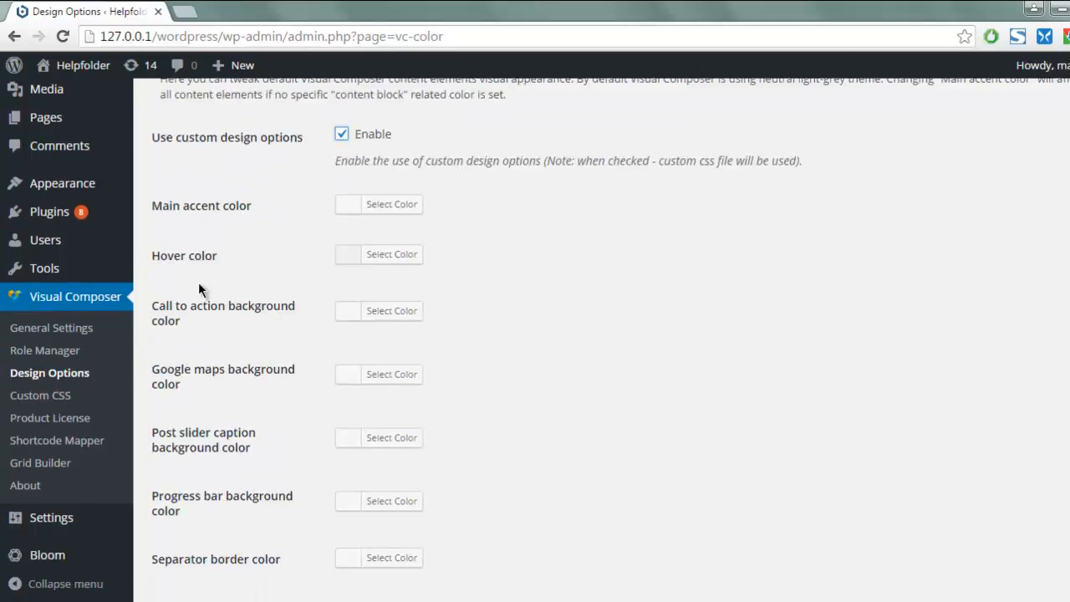
{"action": "scroll", "coordinate": [286, 294], "scroll_direction": "down", "scroll_amount": 5}
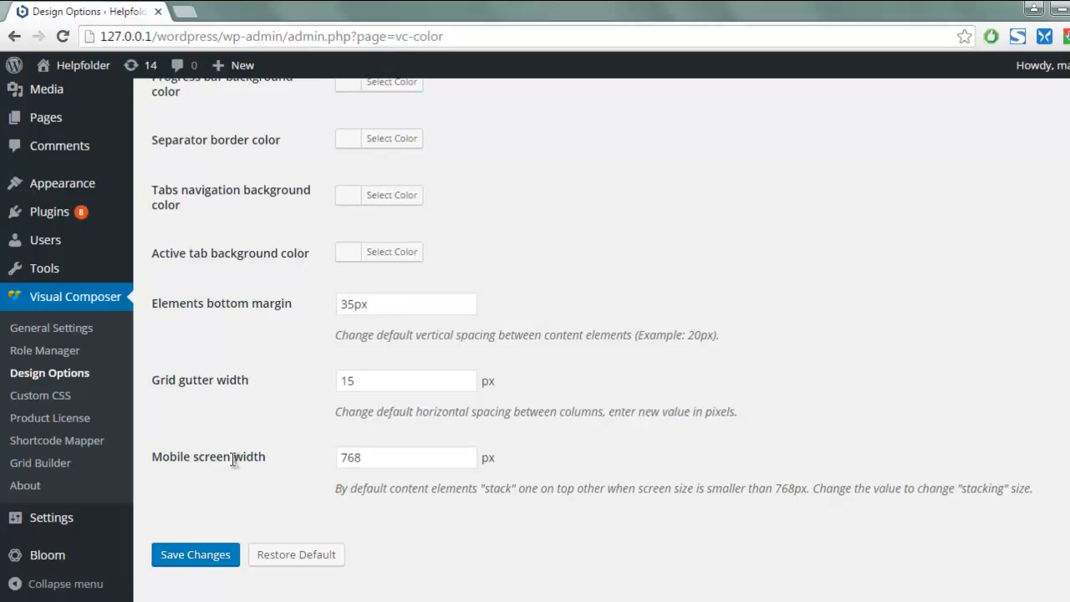
{"action": "left_click", "coordinate": [201, 561]}
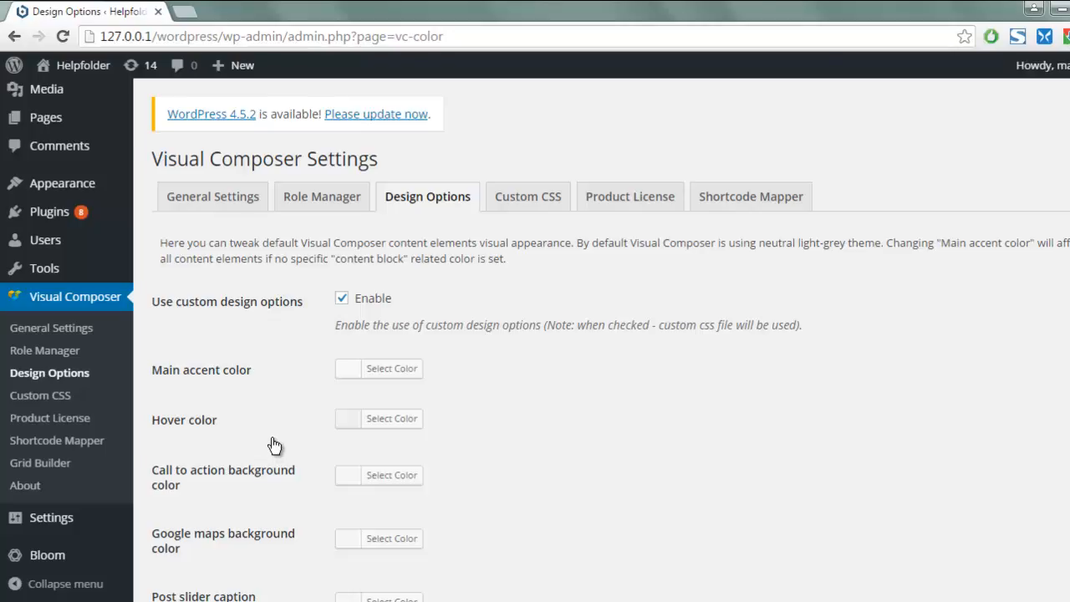
{"action": "scroll", "coordinate": [274, 445], "scroll_direction": "down", "scroll_amount": 7}
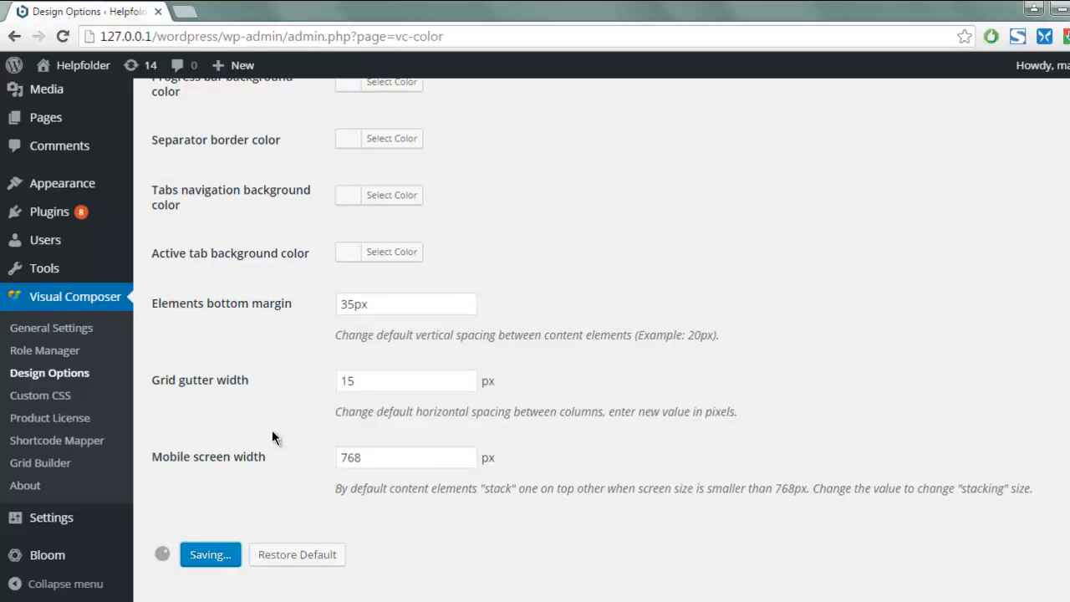
{"action": "scroll", "coordinate": [274, 428], "scroll_direction": "up", "scroll_amount": 8}
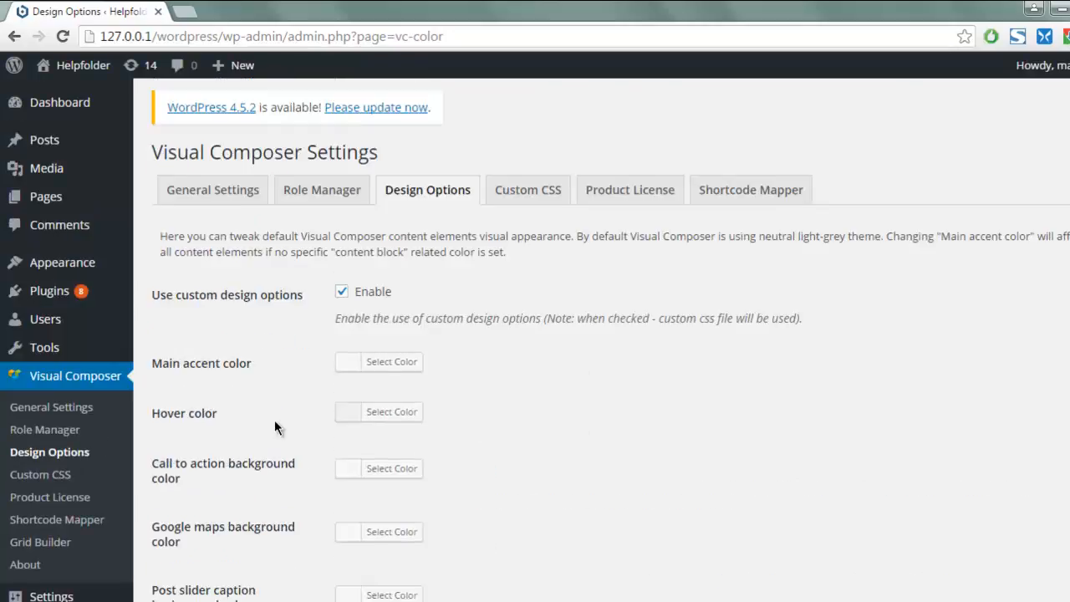
{"action": "scroll", "coordinate": [249, 495], "scroll_direction": "down", "scroll_amount": 8}
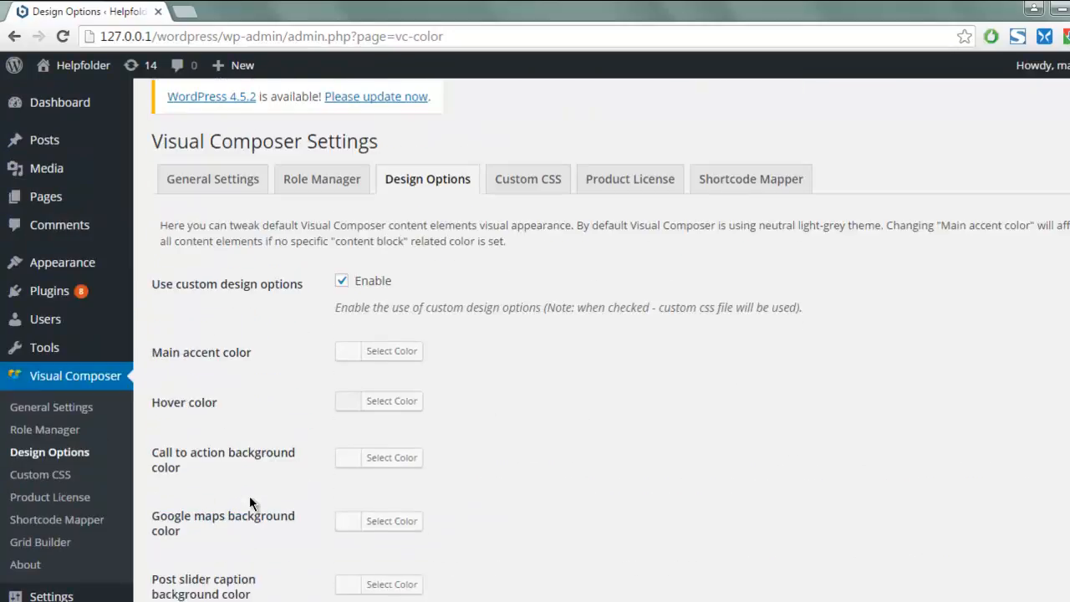
{"action": "scroll", "coordinate": [249, 496], "scroll_direction": "down", "scroll_amount": 8}
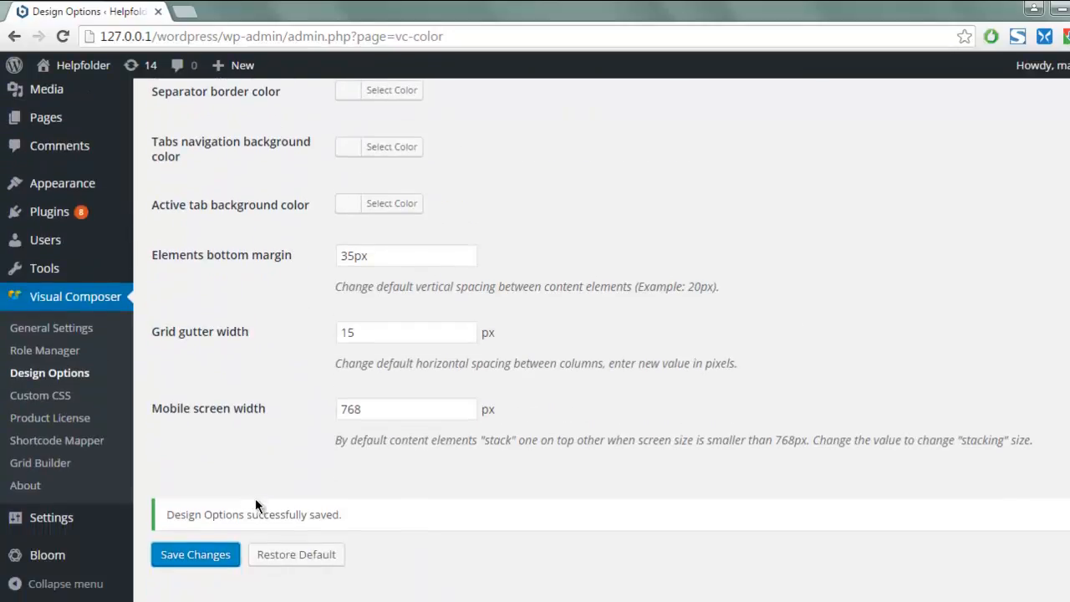
{"action": "scroll", "coordinate": [242, 463], "scroll_direction": "up", "scroll_amount": 8}
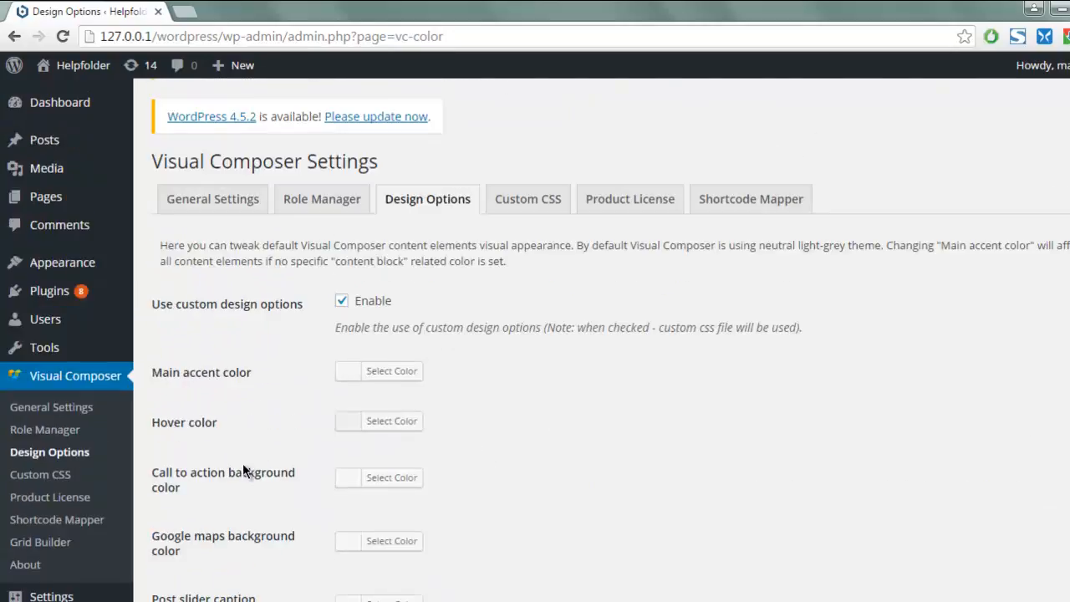
View Visual Composer's Custom CSS settings and open the list of all pages on the site
{"action": "left_click", "coordinate": [528, 203]}
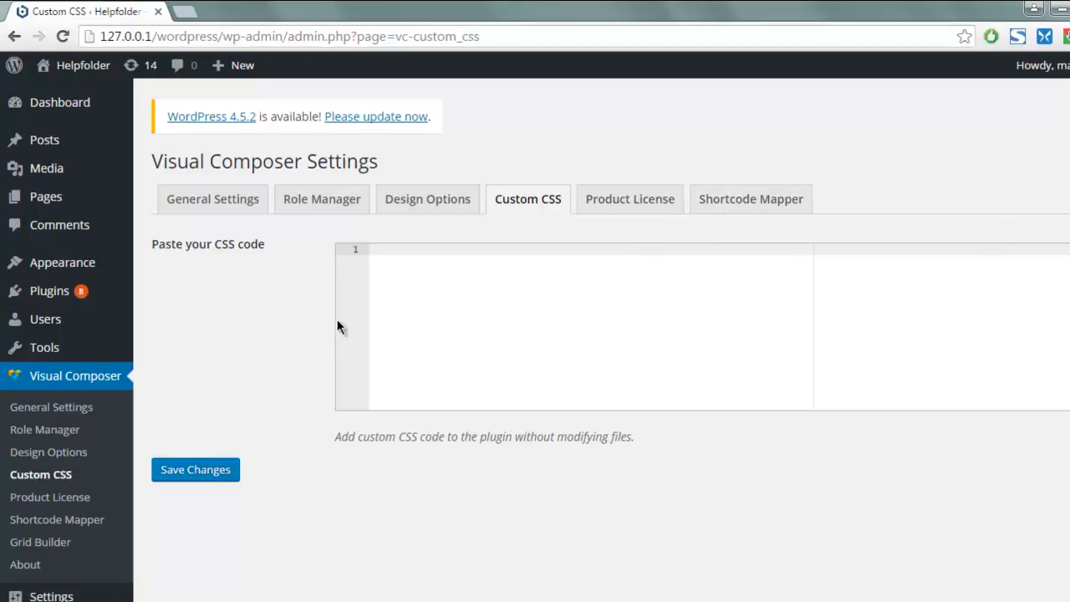
{"action": "mouse_move", "coordinate": [69, 201]}
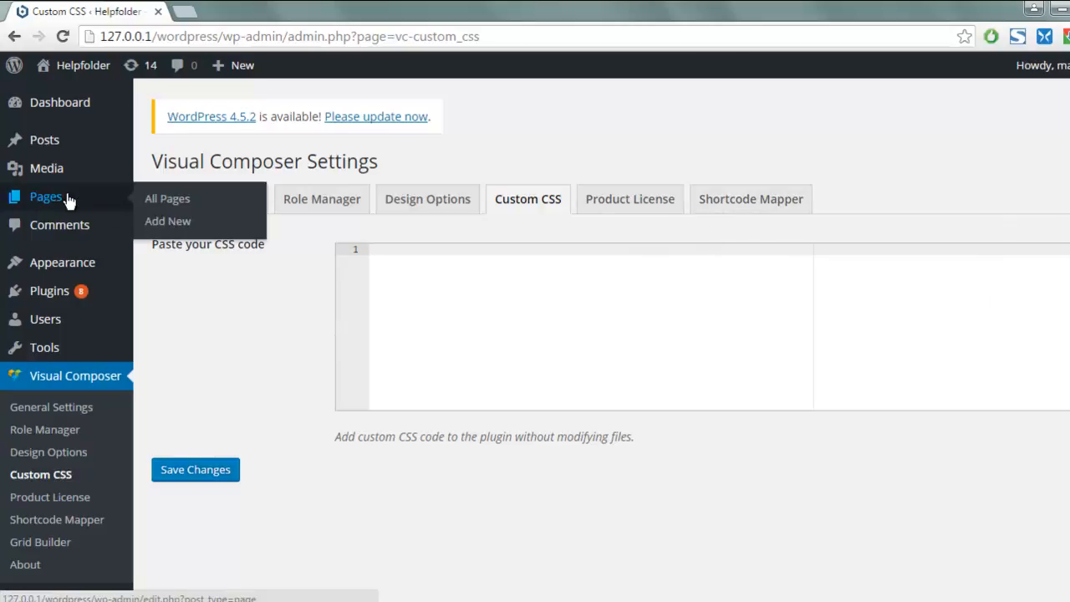
{"action": "left_click", "coordinate": [159, 205]}
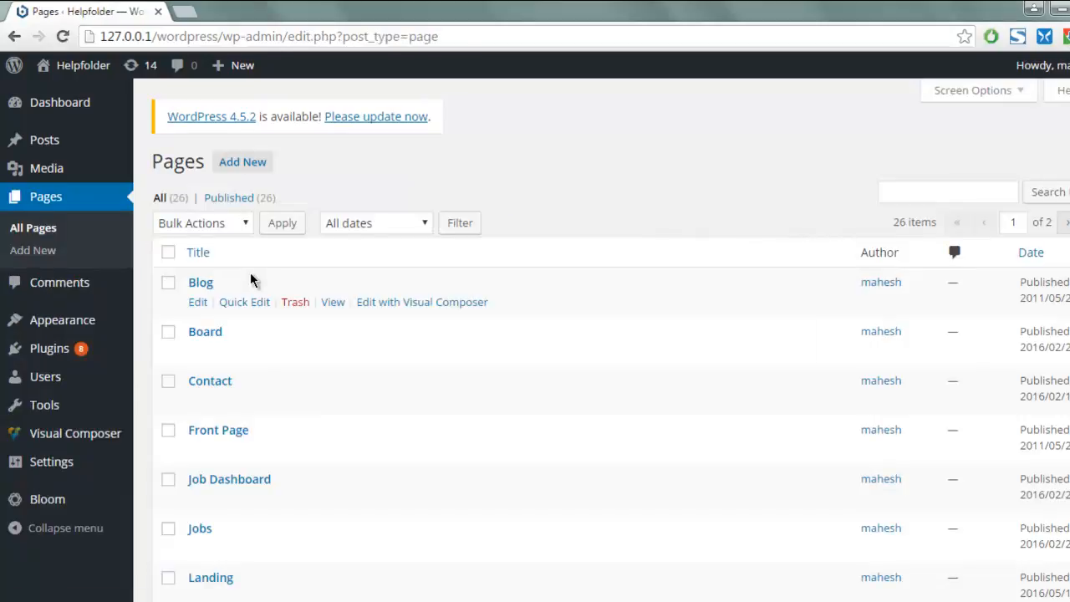
Open the Level 3 page for editing and load it in Visual Composer's Frontend Editor
{"action": "scroll", "coordinate": [502, 277], "scroll_direction": "down", "scroll_amount": 4}
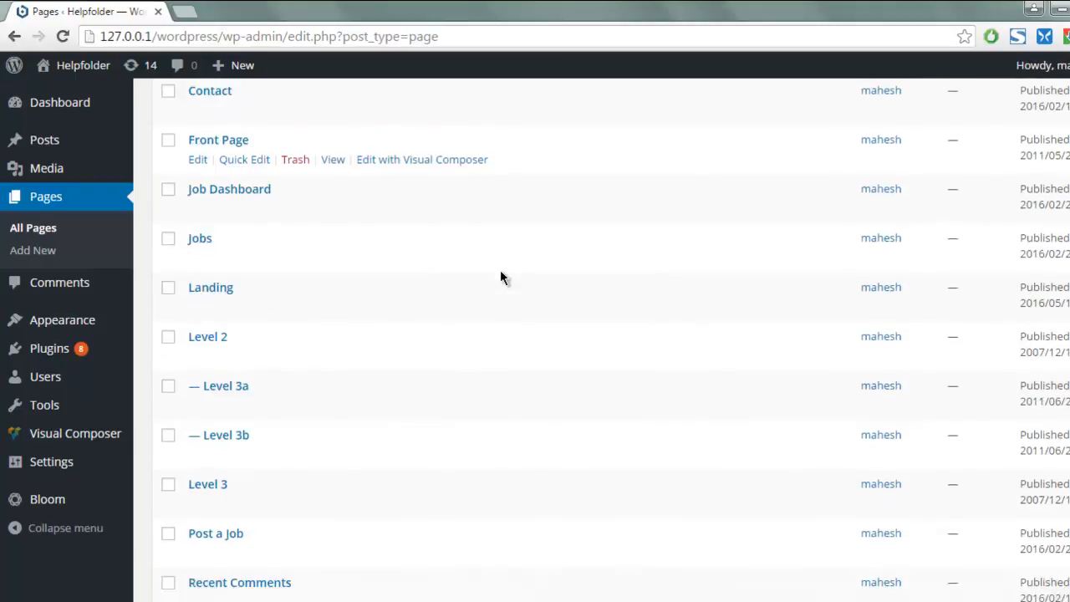
{"action": "scroll", "coordinate": [499, 277], "scroll_direction": "down", "scroll_amount": 2}
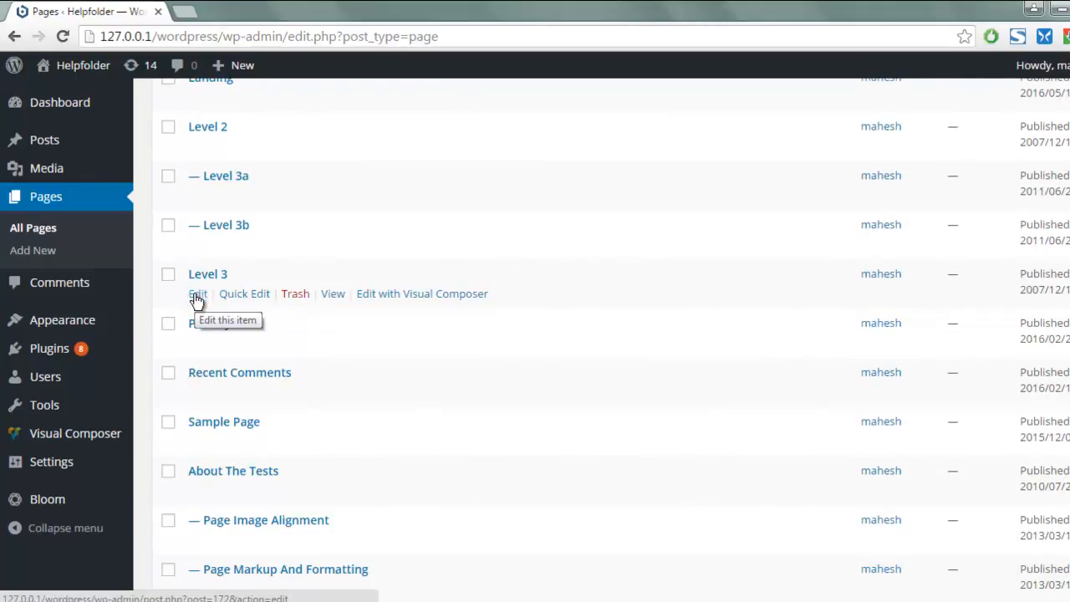
{"action": "left_click", "coordinate": [198, 298]}
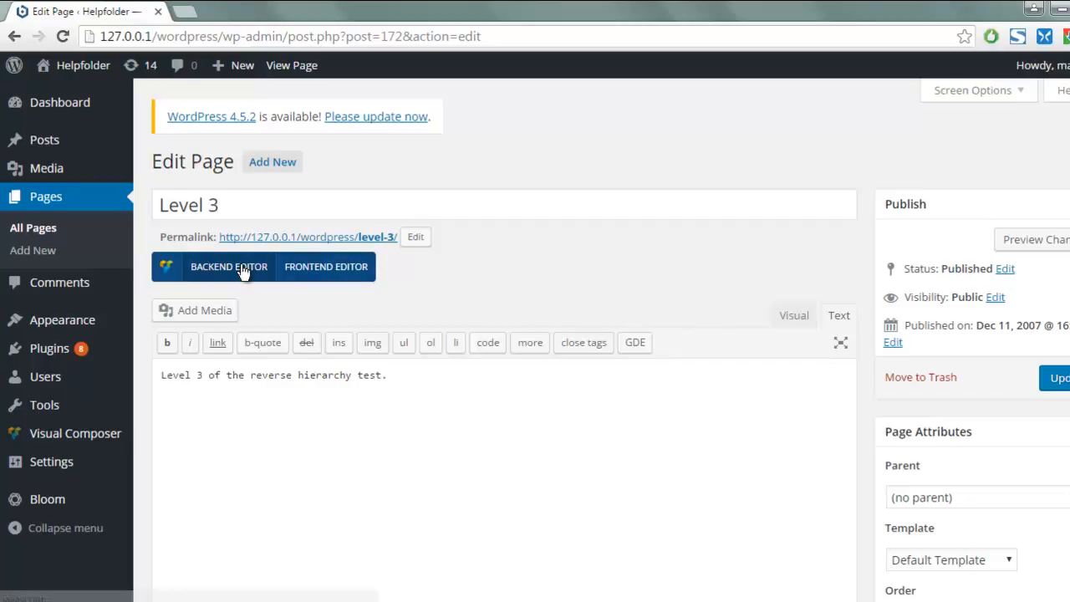
{"action": "left_click", "coordinate": [326, 269]}
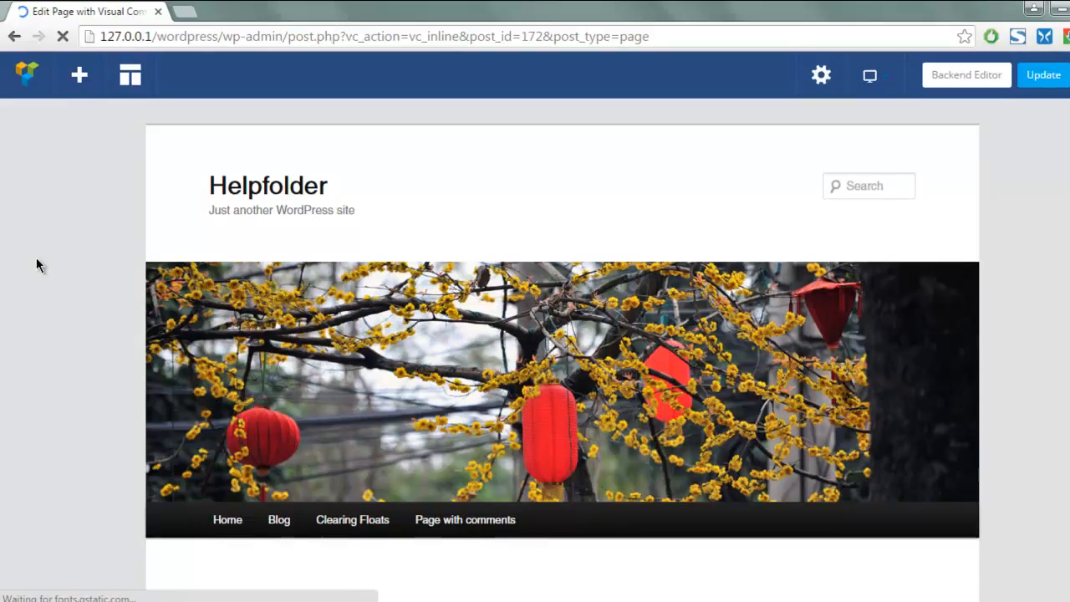
{"action": "scroll", "coordinate": [36, 258], "scroll_direction": "down", "scroll_amount": 2}
{"action": "scroll", "coordinate": [36, 259], "scroll_direction": "down", "scroll_amount": 2}
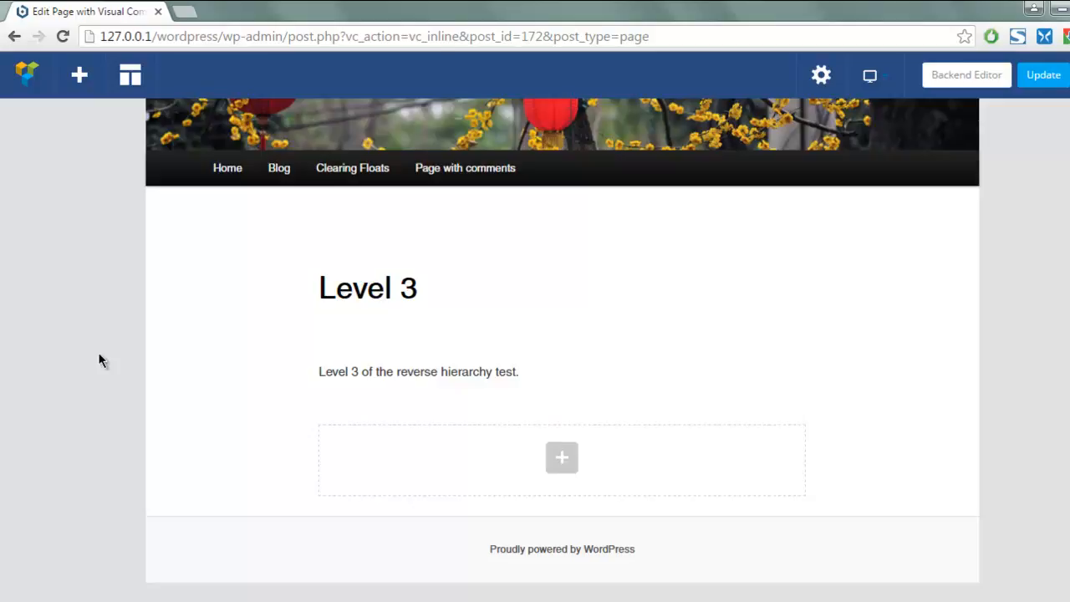
{"action": "scroll", "coordinate": [97, 350], "scroll_direction": "up", "scroll_amount": 5}
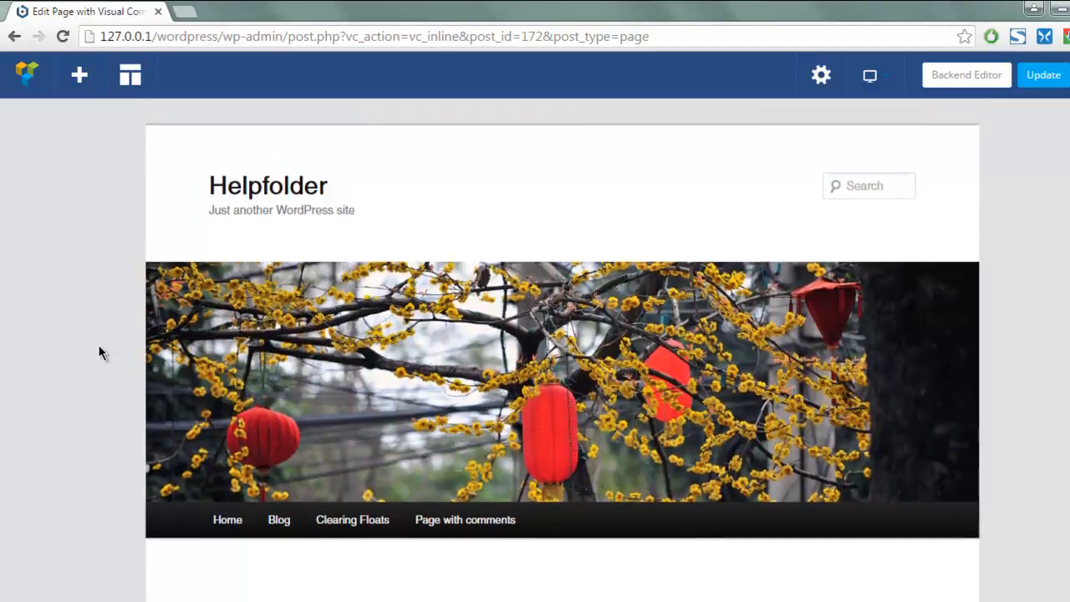
Add a Button element to the Level 3 page
{"action": "left_click", "coordinate": [74, 78]}
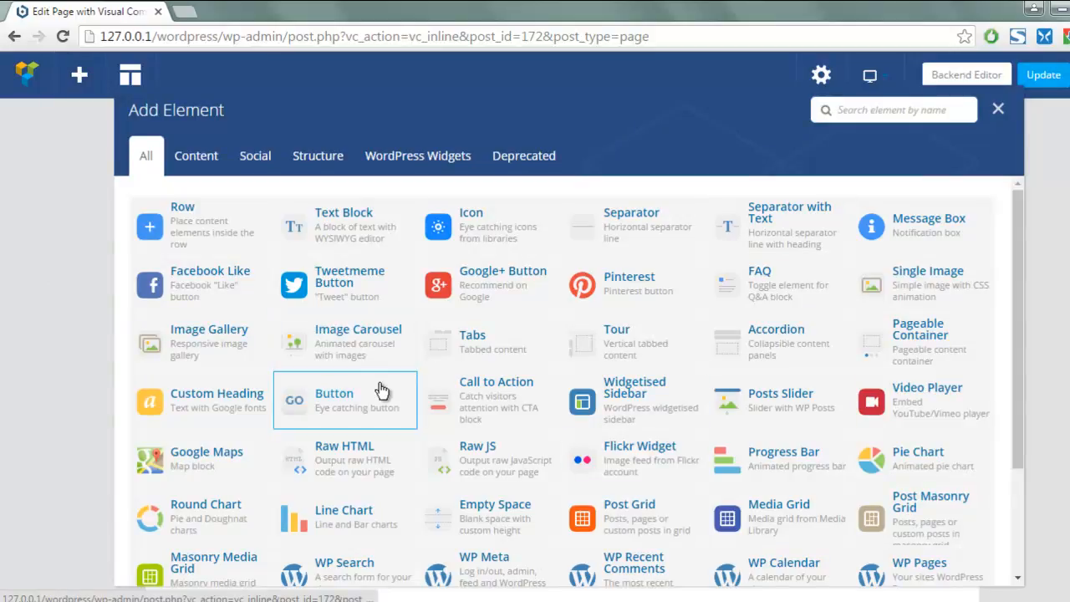
{"action": "scroll", "coordinate": [376, 351], "scroll_direction": "down", "scroll_amount": 1}
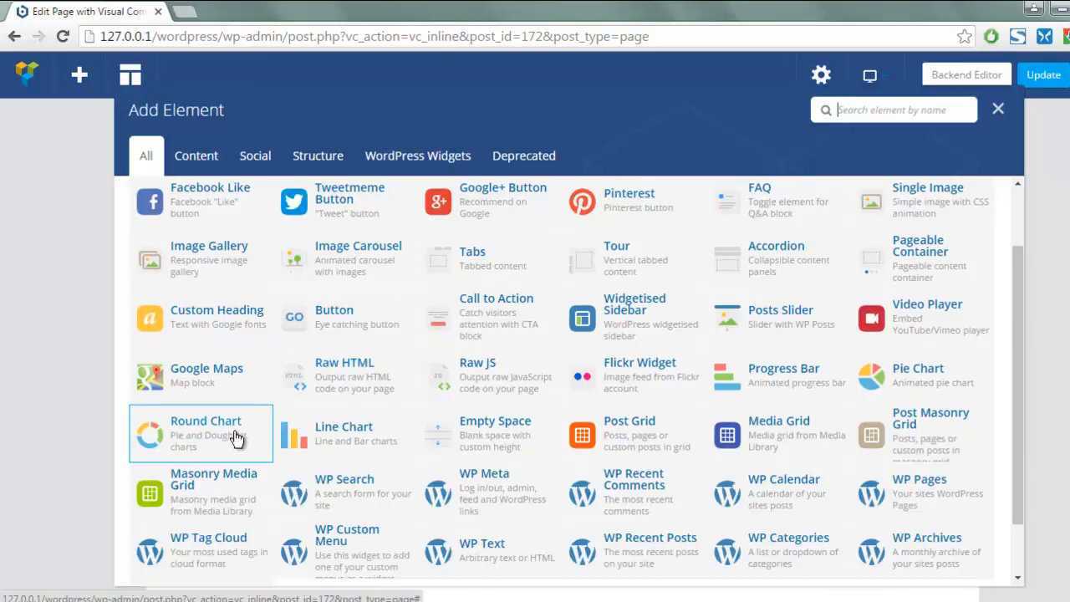
{"action": "left_click", "coordinate": [345, 316]}
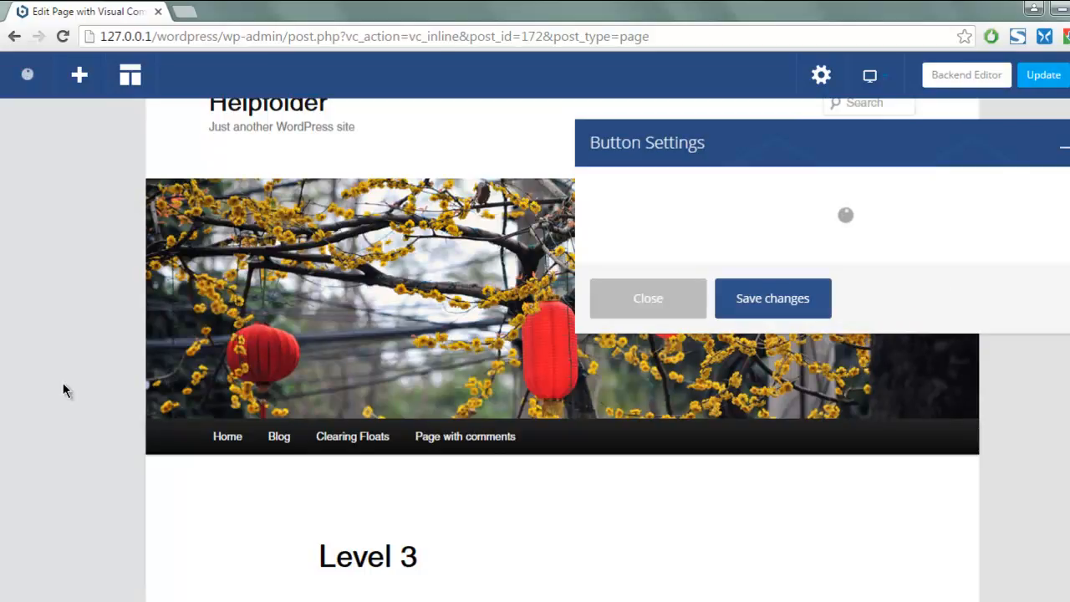
Replace the button's placeholder text with "Visual Composer On"
{"action": "left_click_drag", "start_coordinate": [602, 264], "coordinate": [713, 260]}
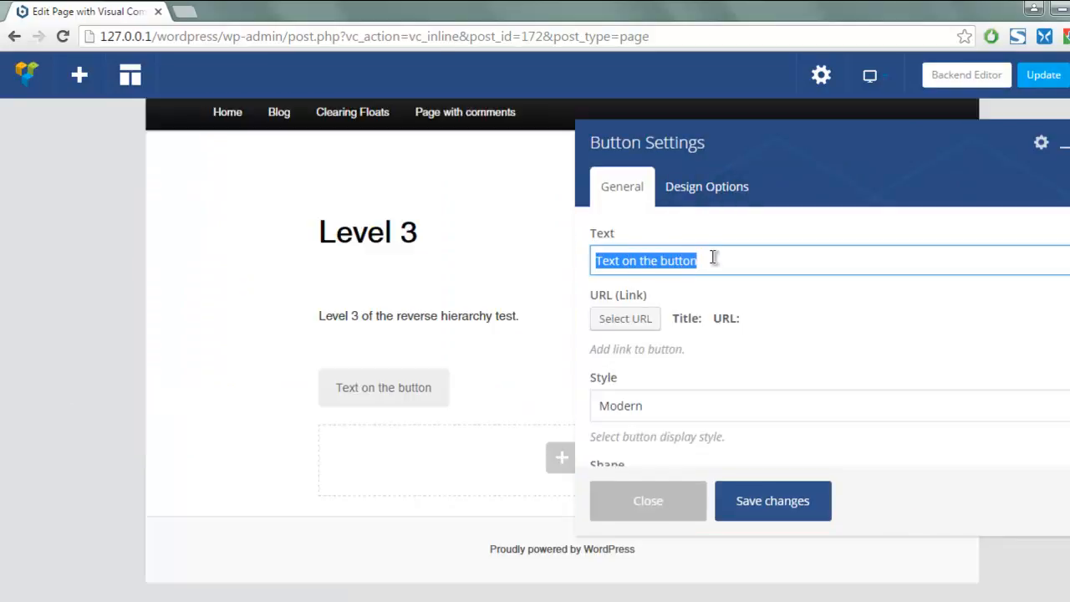
{"action": "key", "text": "BackSpace"}
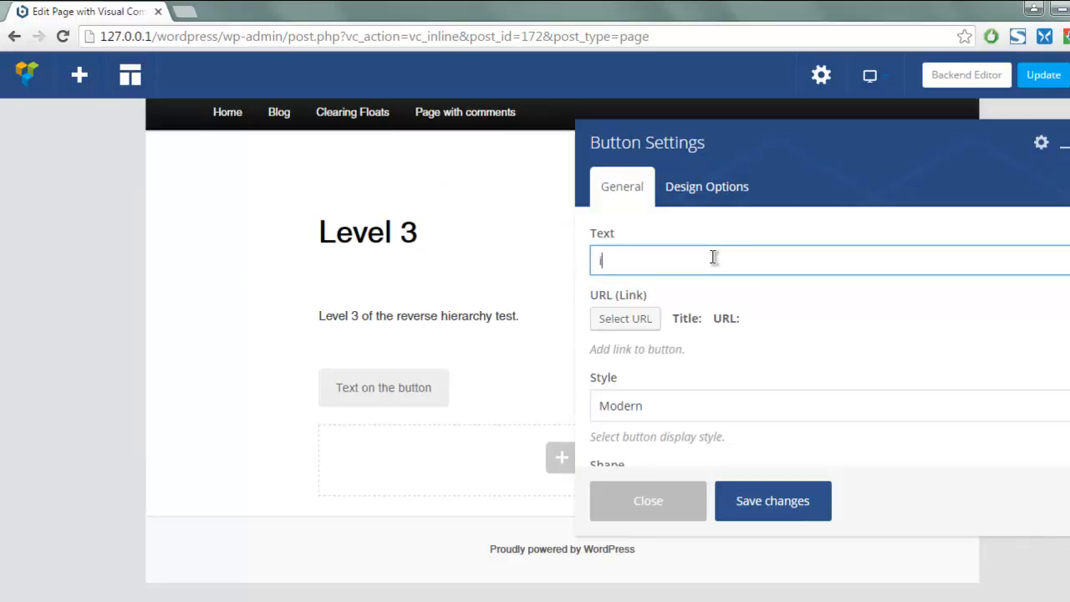
{"action": "type", "text": "Visul"}
{"action": "key", "text": "BackSpace"}
{"action": "type", "text": "al Com"}
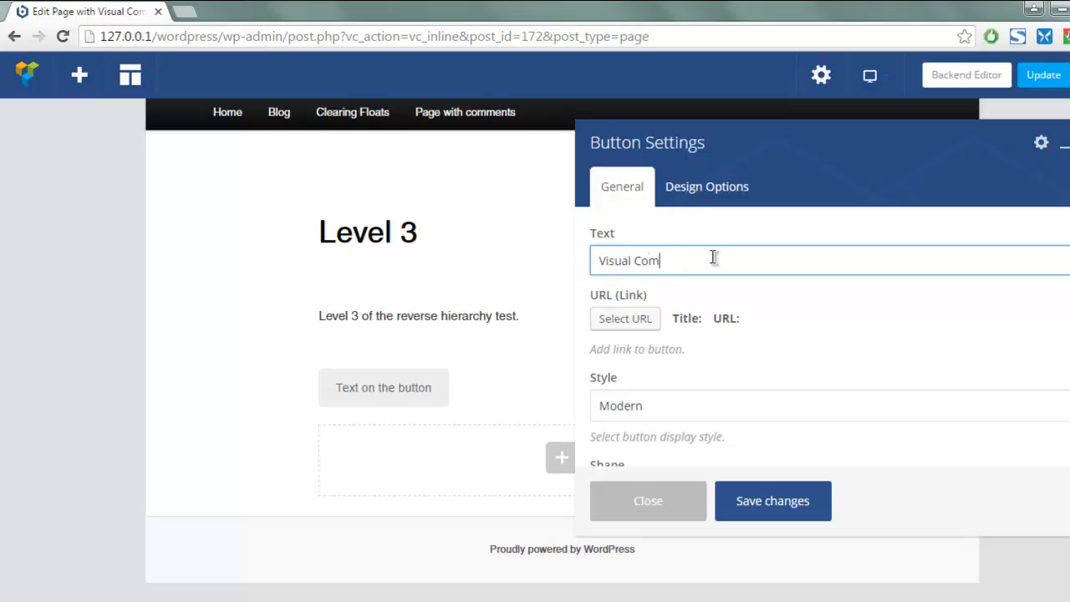
{"action": "type", "text": "poser On"}
Set the button's style to Flat and its shape to Square
{"action": "left_click", "coordinate": [680, 403]}
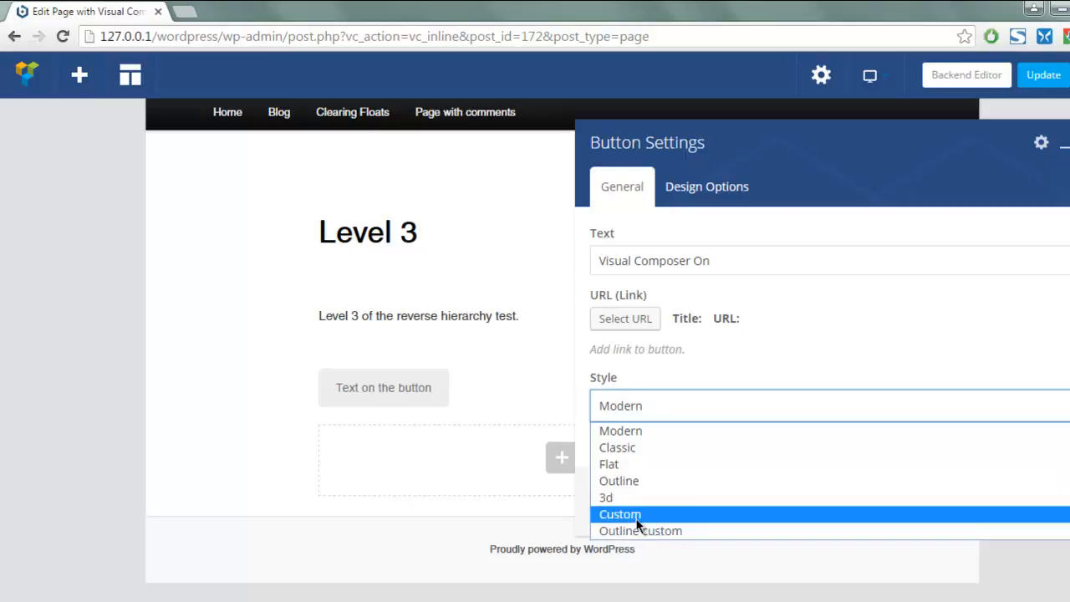
{"action": "left_click", "coordinate": [629, 472]}
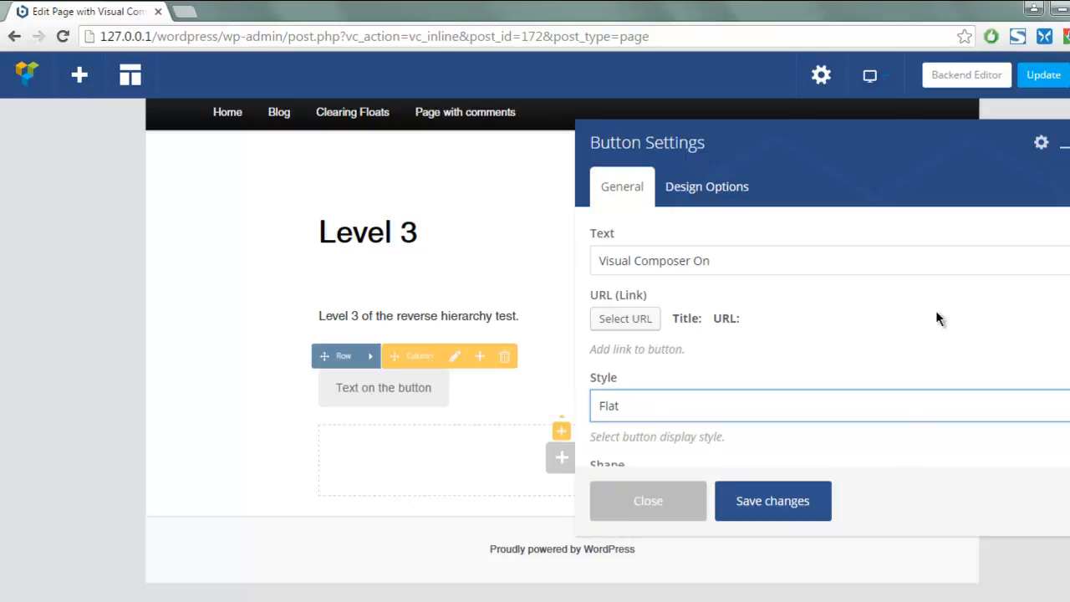
{"action": "scroll", "coordinate": [936, 316], "scroll_direction": "down", "scroll_amount": 3}
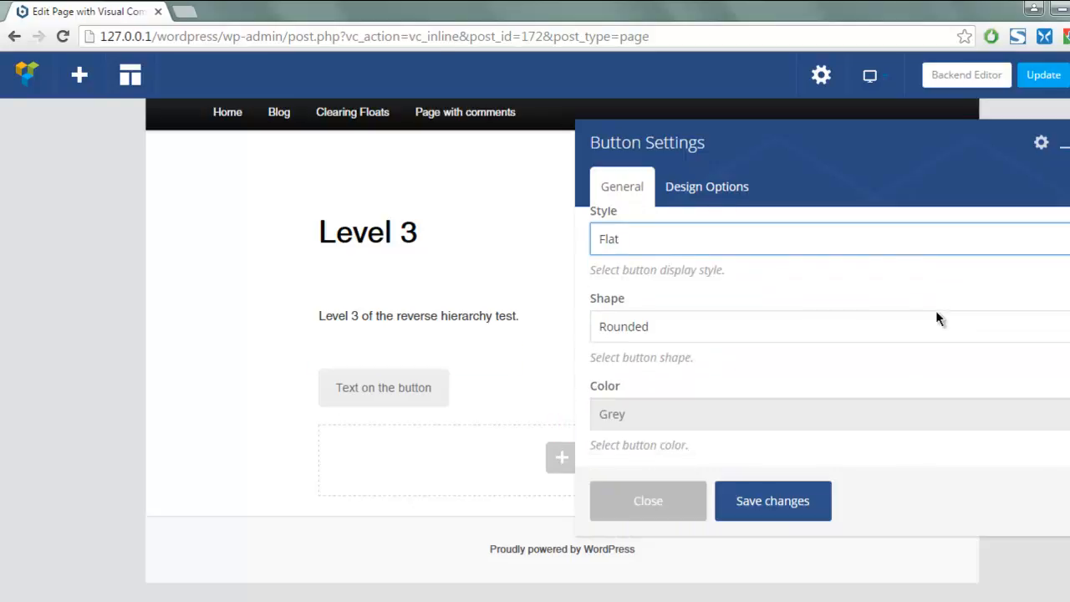
{"action": "left_click", "coordinate": [642, 334]}
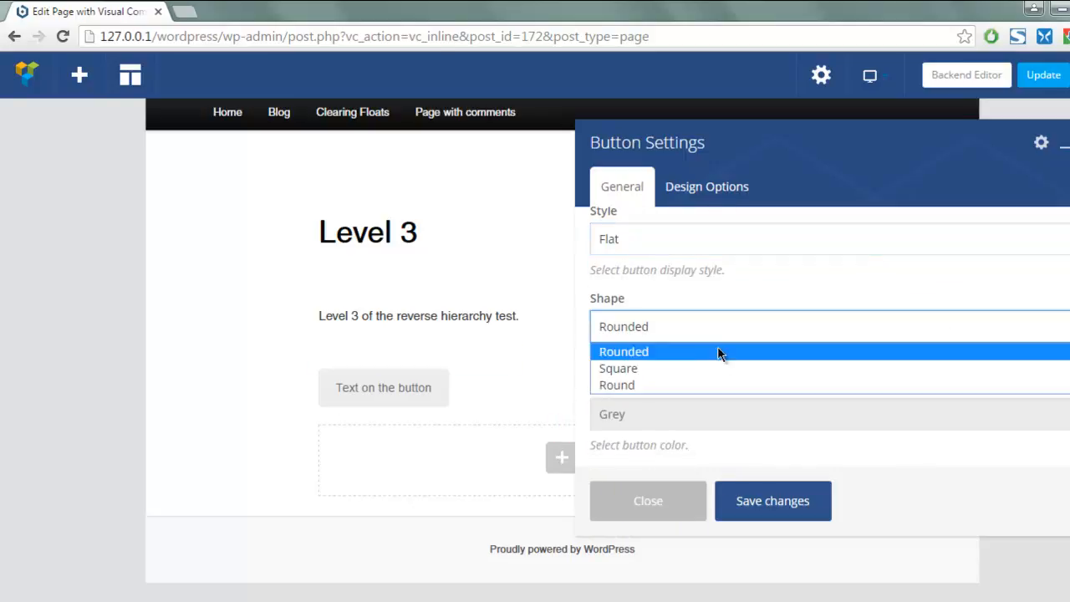
{"action": "left_click", "coordinate": [645, 369]}
Set the button's color to Pink
{"action": "scroll", "coordinate": [754, 376], "scroll_direction": "down", "scroll_amount": 3}
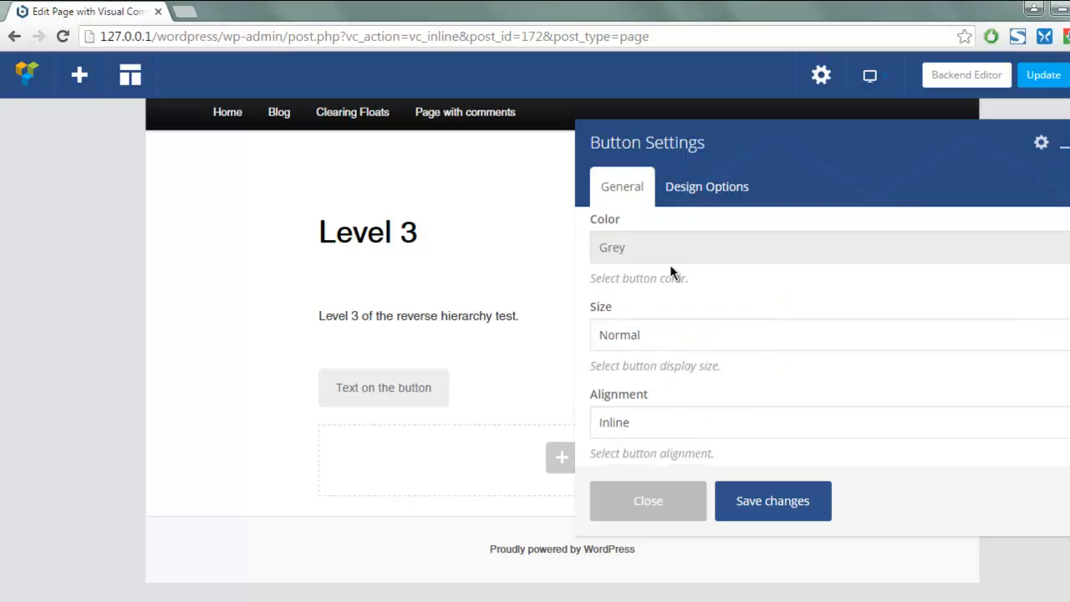
{"action": "left_click", "coordinate": [675, 254]}
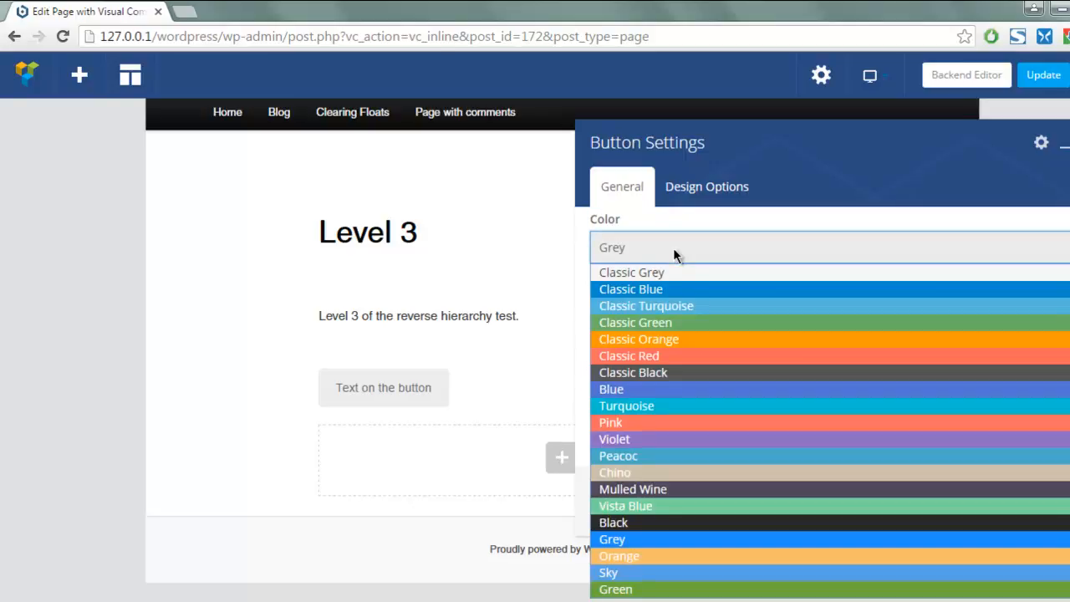
{"action": "scroll", "coordinate": [735, 360], "scroll_direction": "down", "scroll_amount": 2}
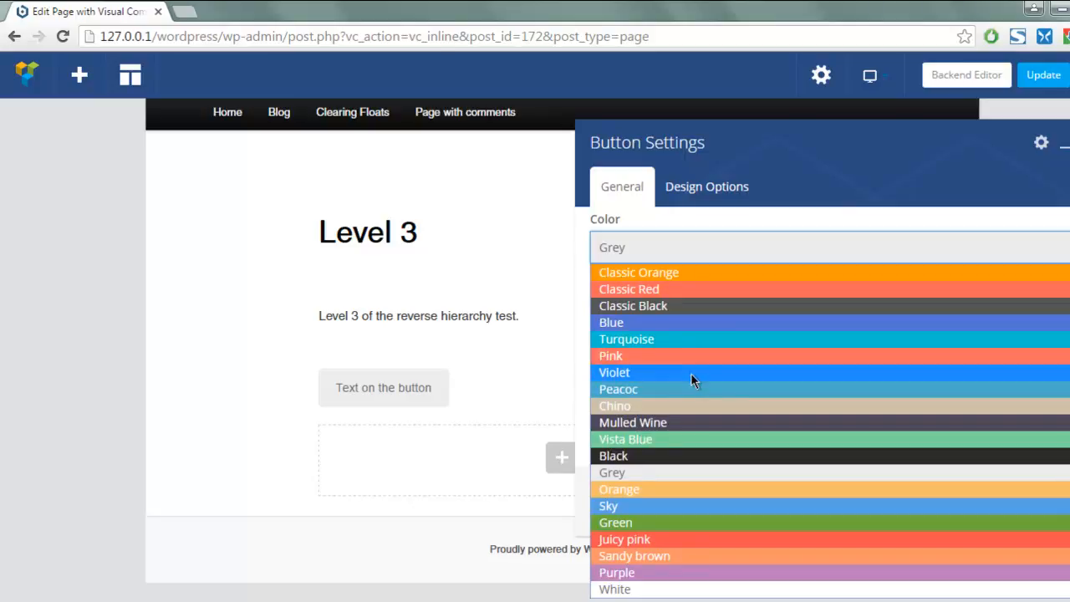
{"action": "left_click", "coordinate": [696, 355]}
Keep the button's size at Normal and set its alignment to Center
{"action": "scroll", "coordinate": [840, 325], "scroll_direction": "down", "scroll_amount": 1}
{"action": "left_click", "coordinate": [729, 262]}
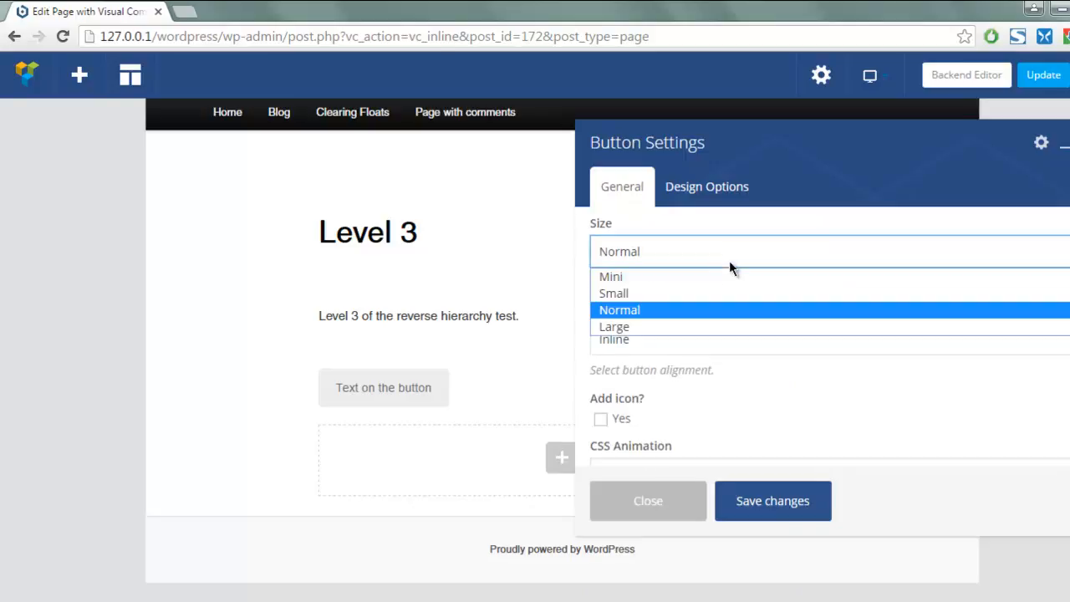
{"action": "left_click", "coordinate": [655, 311]}
{"action": "left_click", "coordinate": [741, 342]}
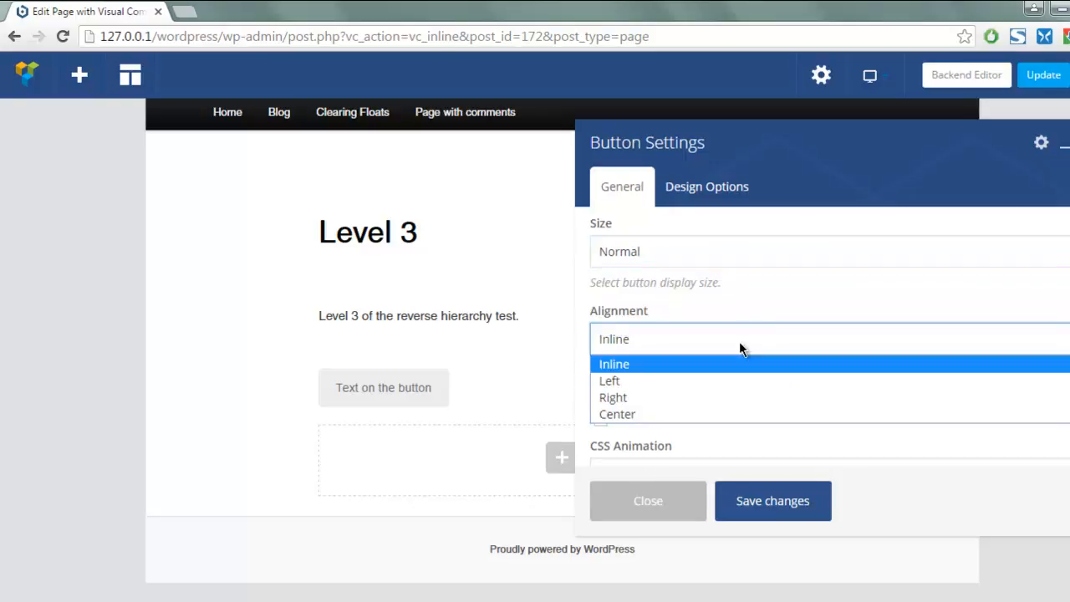
{"action": "left_click", "coordinate": [667, 413]}
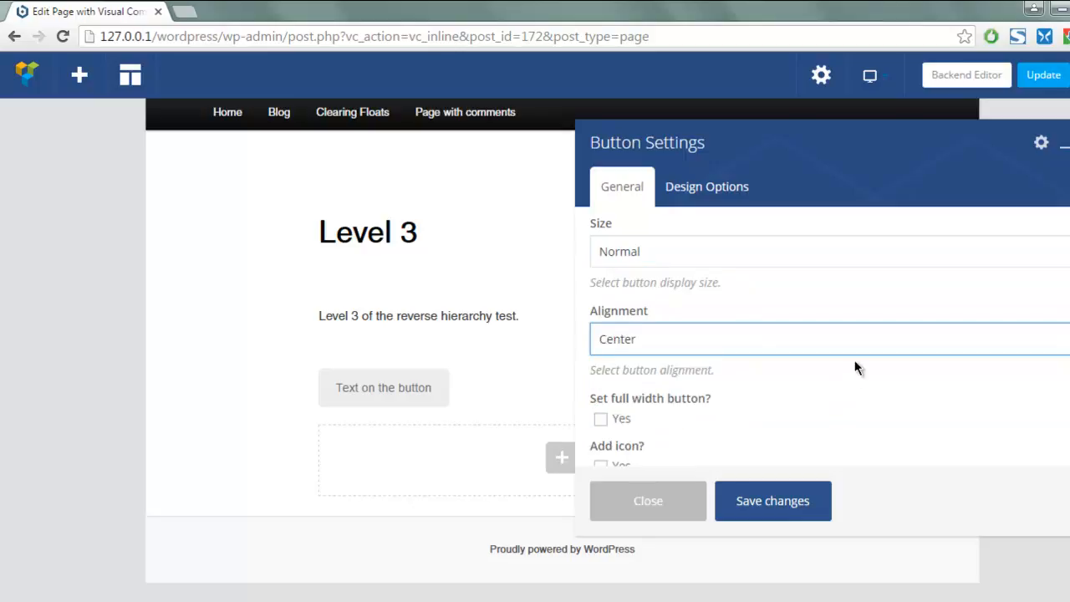
Enable an icon on the button and choose the anchor icon from the Font Awesome library
{"action": "scroll", "coordinate": [854, 363], "scroll_direction": "down", "scroll_amount": 2}
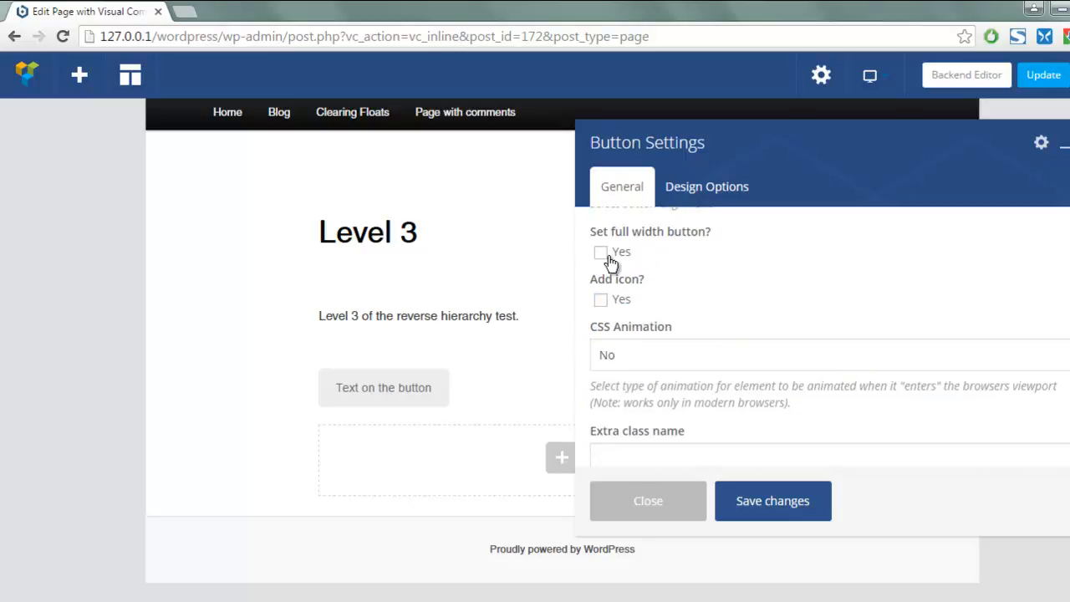
{"action": "left_click", "coordinate": [605, 300]}
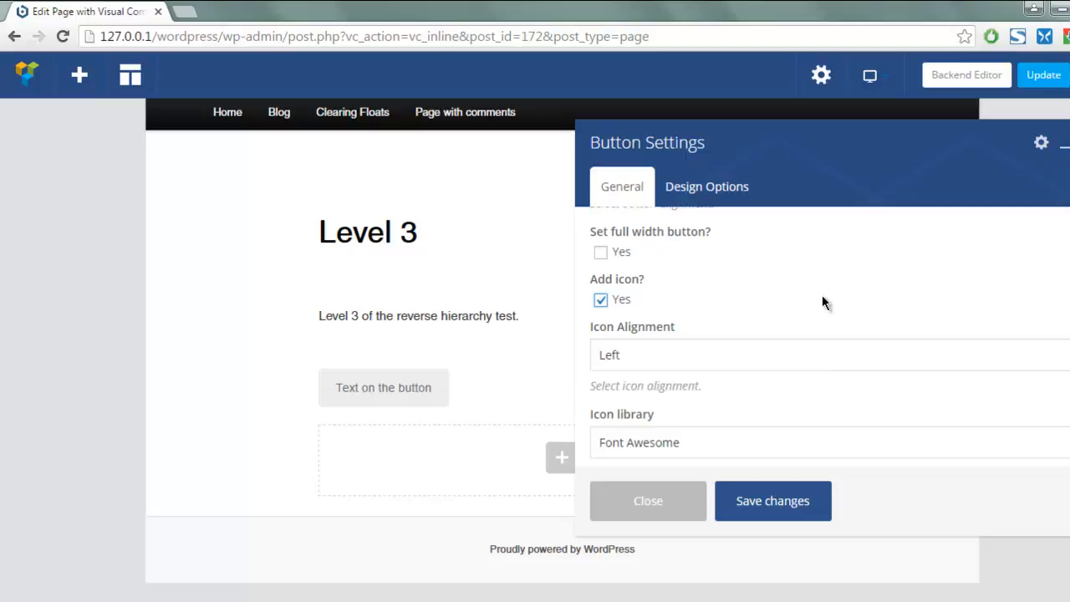
{"action": "scroll", "coordinate": [803, 325], "scroll_direction": "down", "scroll_amount": 1}
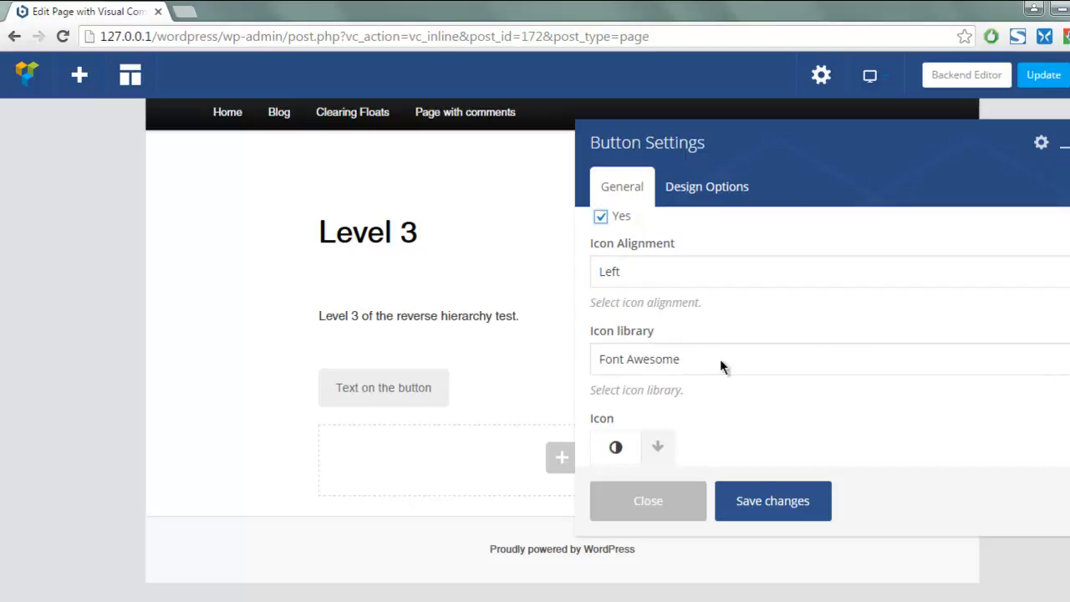
{"action": "scroll", "coordinate": [901, 310], "scroll_direction": "down", "scroll_amount": 1}
{"action": "left_click", "coordinate": [677, 284]}
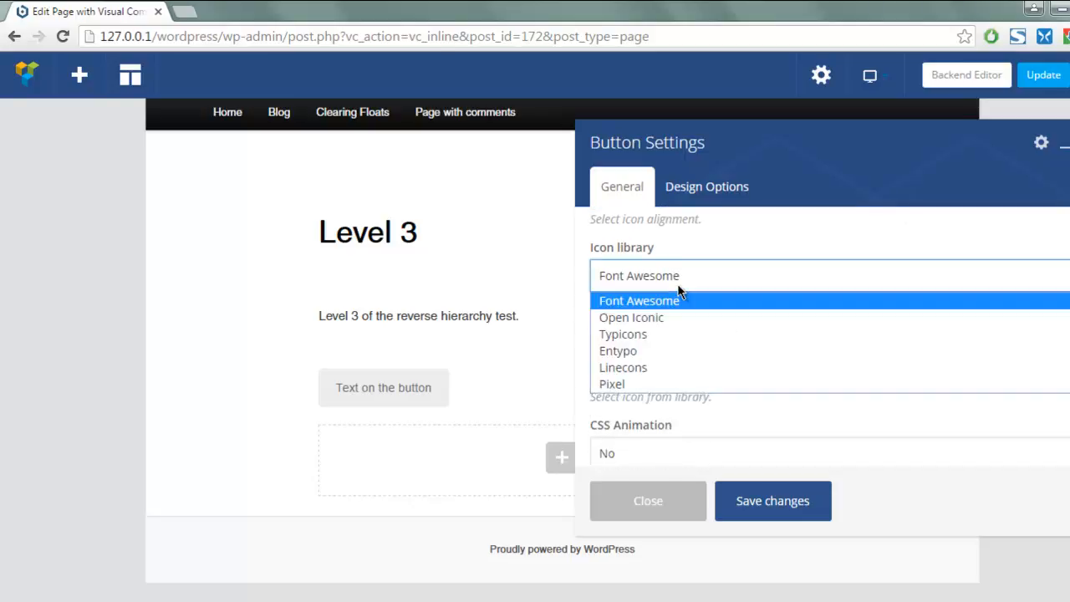
{"action": "left_click", "coordinate": [677, 283]}
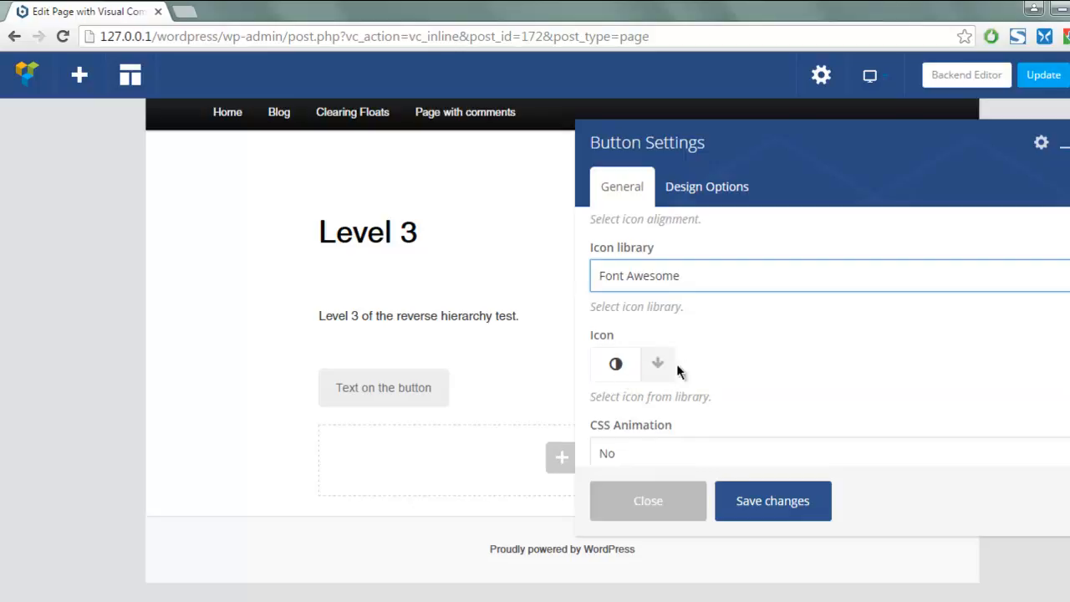
{"action": "left_click", "coordinate": [660, 370]}
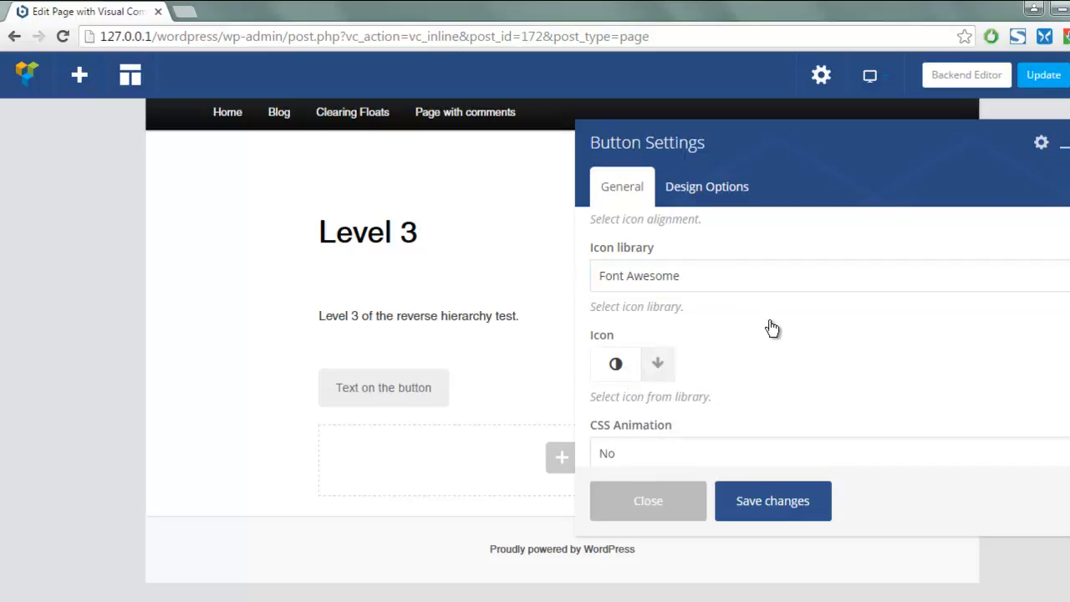
{"action": "scroll", "coordinate": [769, 327], "scroll_direction": "down", "scroll_amount": 2}
{"action": "scroll", "coordinate": [772, 324], "scroll_direction": "down", "scroll_amount": 2}
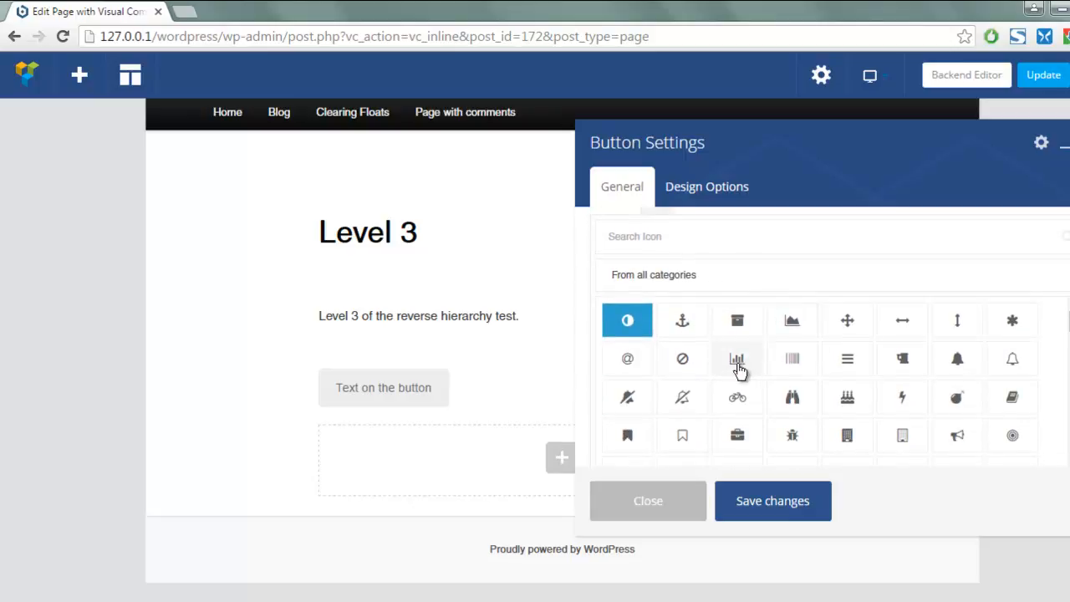
{"action": "left_click", "coordinate": [684, 326]}
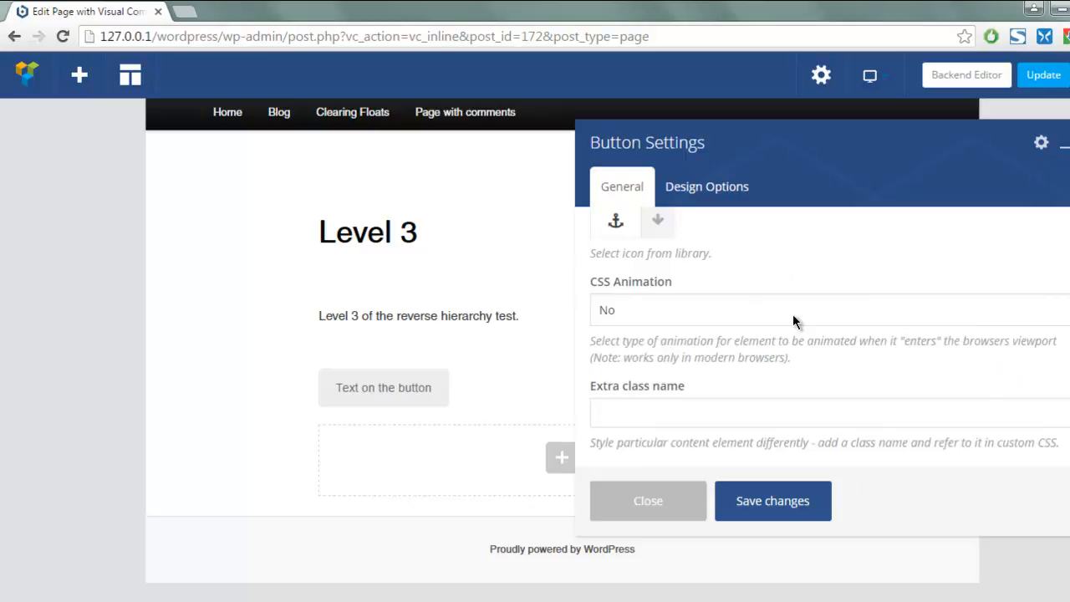
Set the button's CSS animation to Top to bottom, then save the changes and close the button settings
{"action": "left_click", "coordinate": [667, 321]}
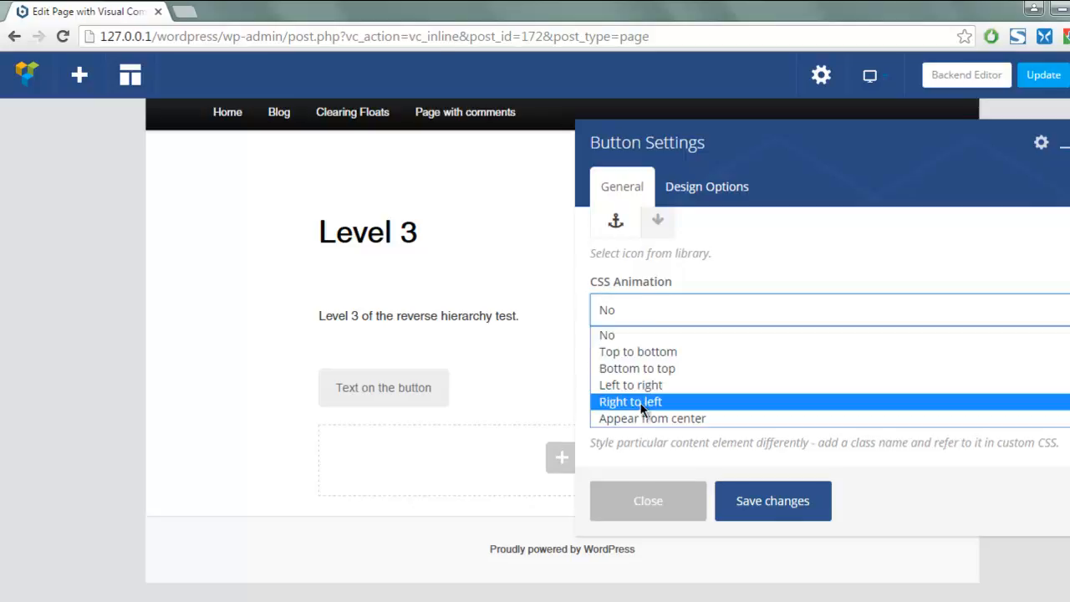
{"action": "left_click", "coordinate": [640, 352]}
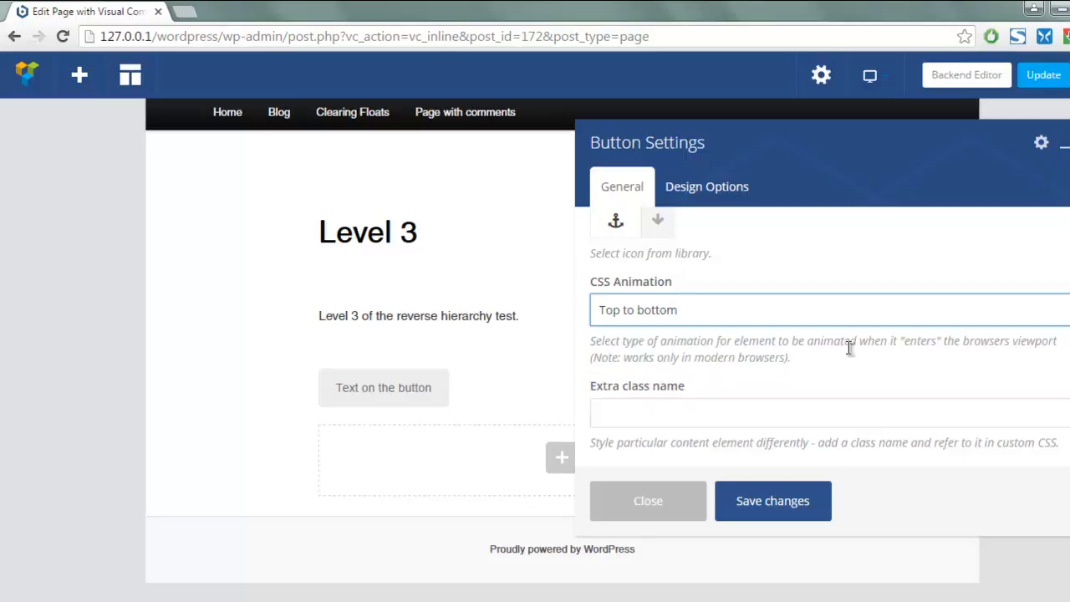
{"action": "left_click", "coordinate": [775, 498]}
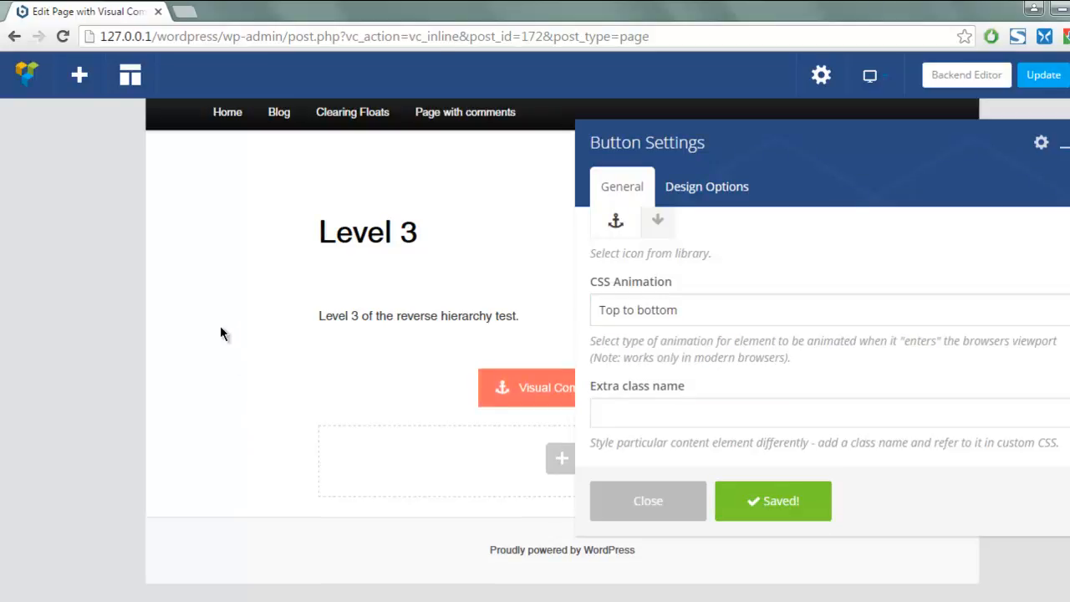
{"action": "left_click", "coordinate": [654, 500]}
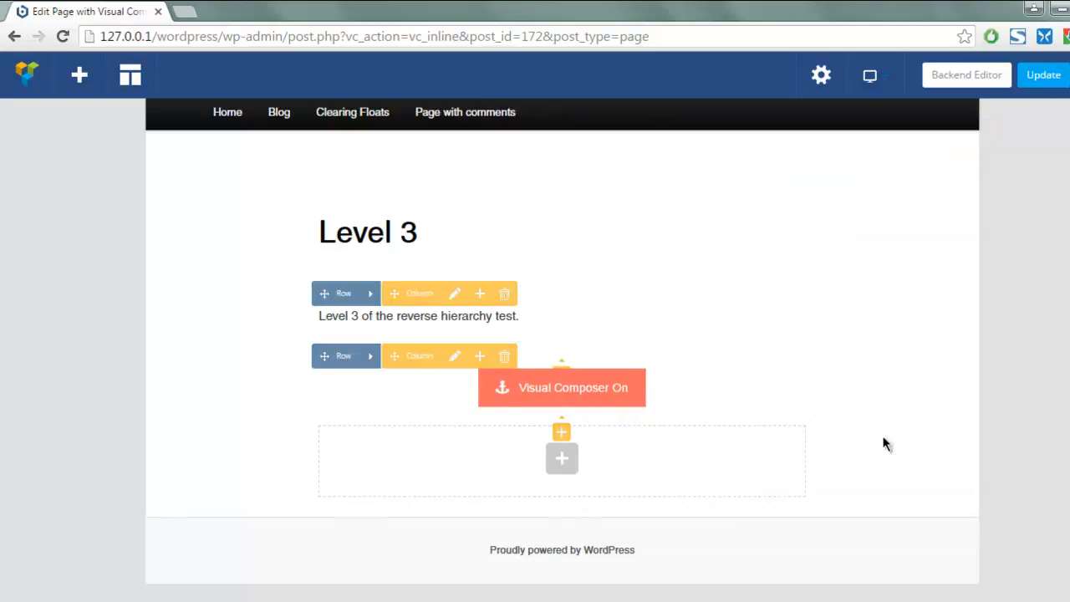
{"action": "mouse_move", "coordinate": [624, 393]}
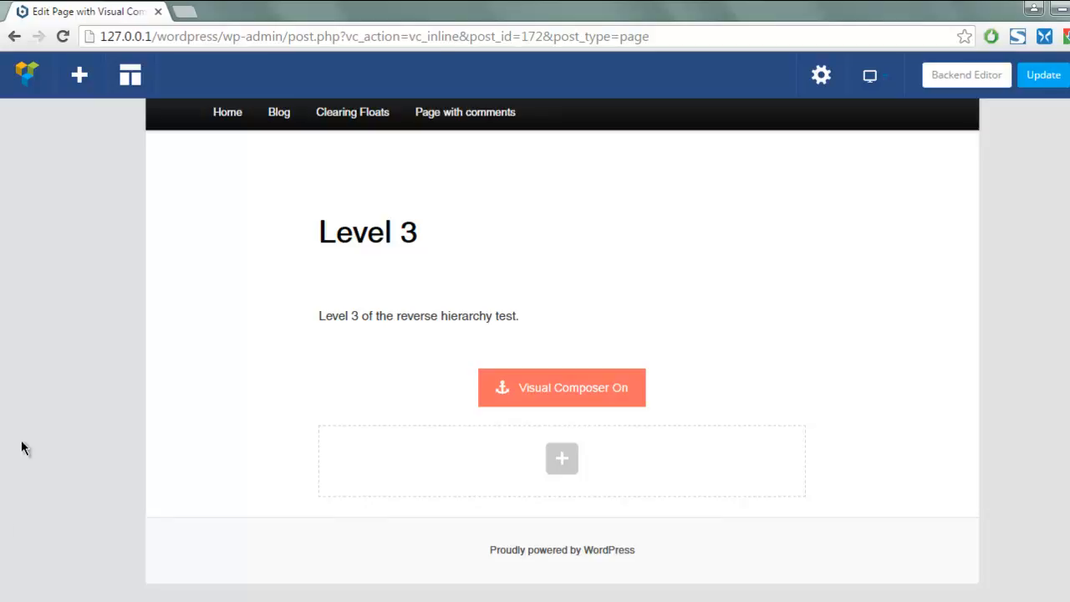
Move the "Visual Composer On" button above the text block, directly under the Level 3 page heading
{"action": "scroll", "coordinate": [21, 449], "scroll_direction": "up", "scroll_amount": 5}
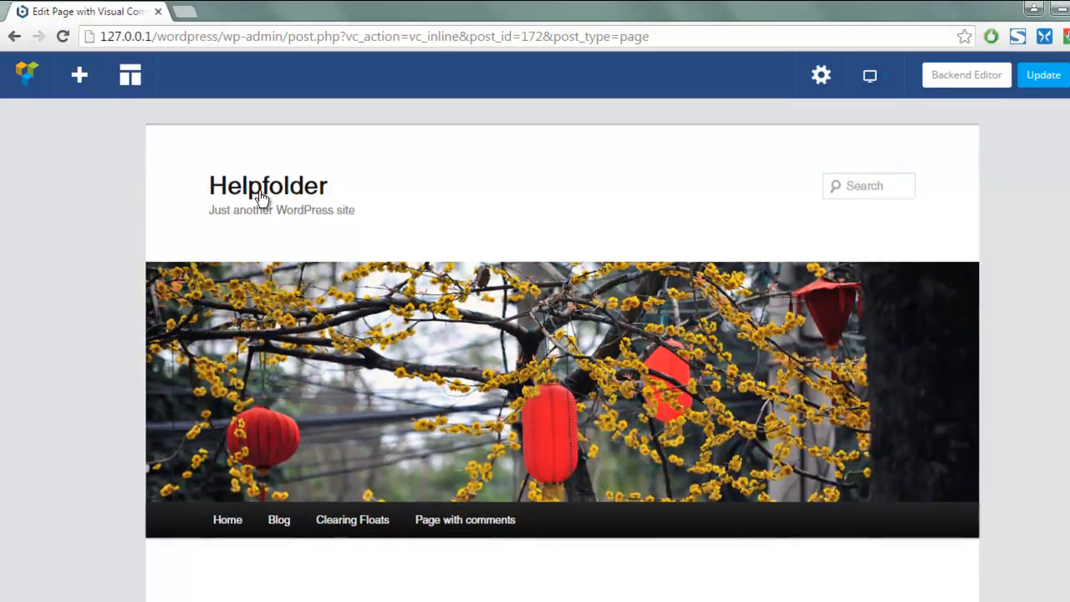
{"action": "scroll", "coordinate": [167, 292], "scroll_direction": "down", "scroll_amount": 2}
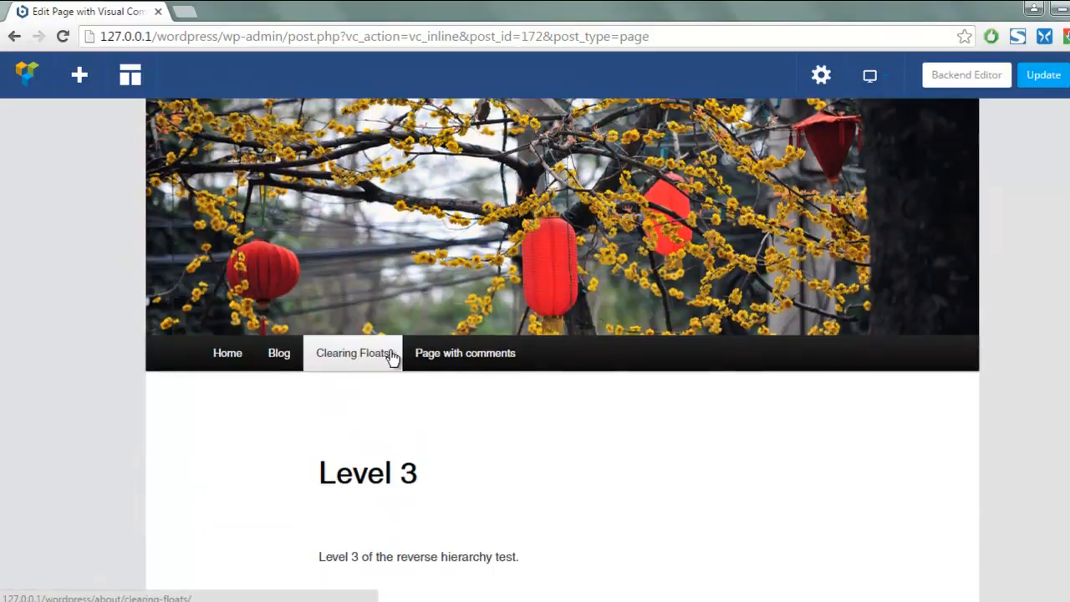
{"action": "scroll", "coordinate": [123, 343], "scroll_direction": "down", "scroll_amount": 3}
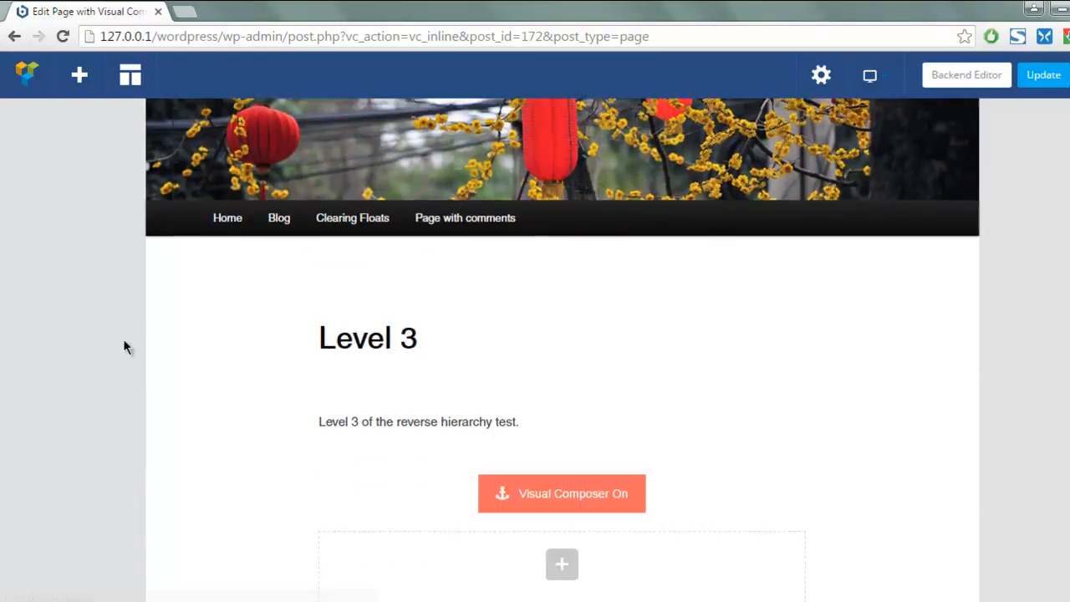
{"action": "mouse_move", "coordinate": [518, 386]}
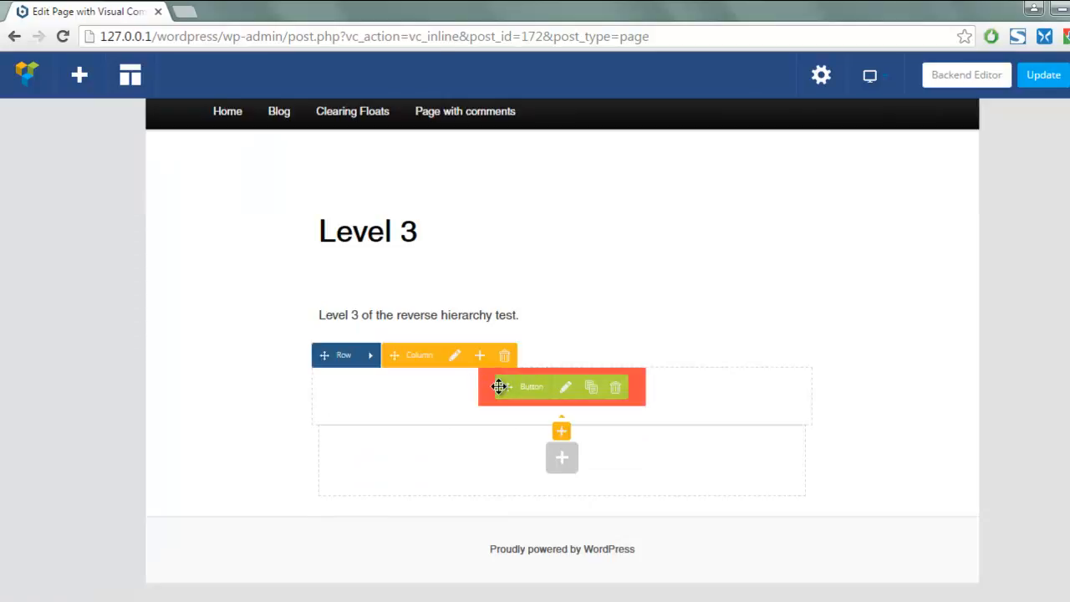
{"action": "left_click_drag", "start_coordinate": [506, 386], "coordinate": [174, 192]}
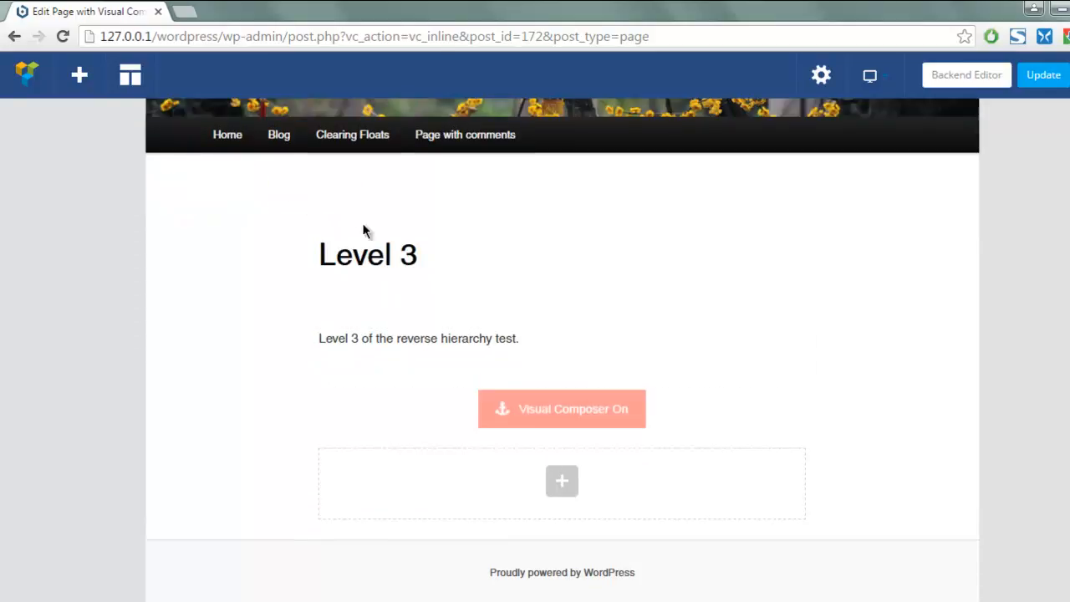
{"action": "mouse_move", "coordinate": [505, 413]}
{"action": "mouse_move", "coordinate": [504, 413]}
{"action": "left_mouse_down"}
{"action": "mouse_move", "coordinate": [382, 346]}
{"action": "mouse_move", "coordinate": [366, 234]}
{"action": "mouse_move", "coordinate": [335, 310]}
{"action": "mouse_move", "coordinate": [348, 288]}
{"action": "mouse_move", "coordinate": [441, 303]}
{"action": "left_mouse_up"}
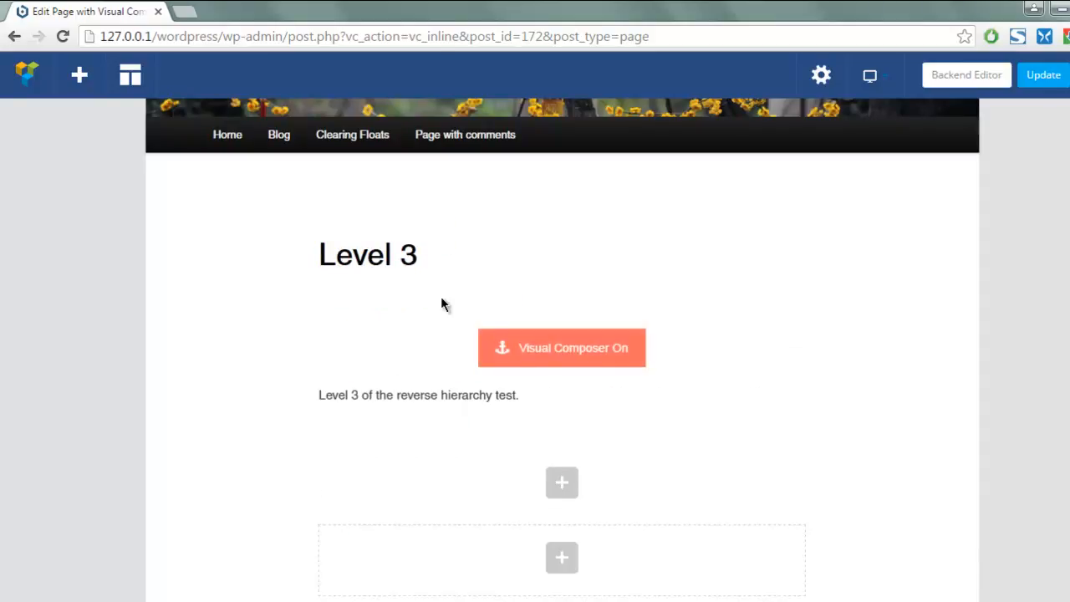
{"action": "mouse_move", "coordinate": [488, 356]}
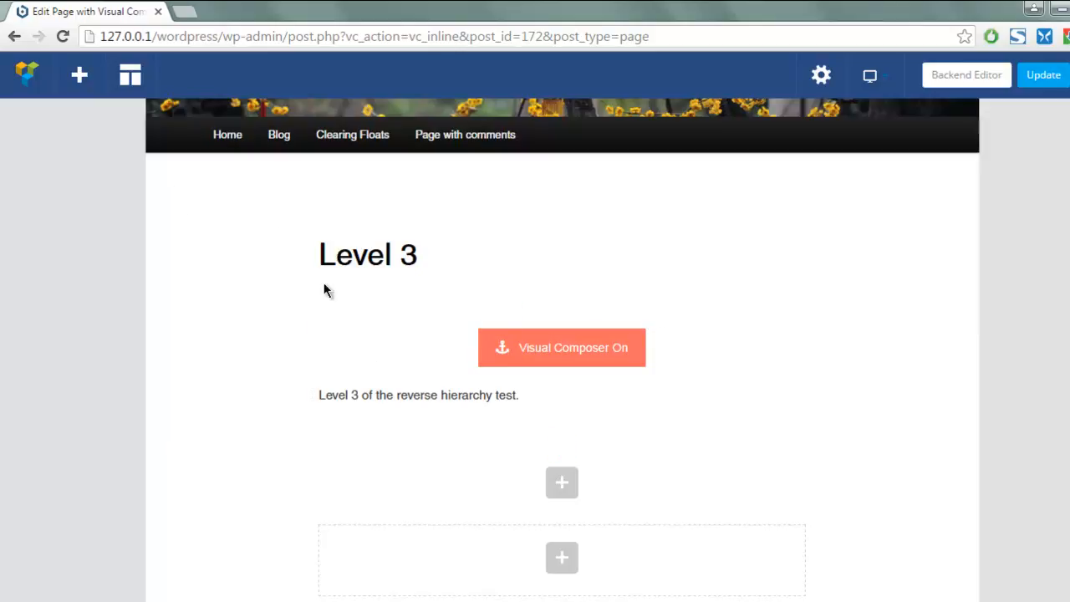
Add an empty Row element below the text block and close the element library
{"action": "left_click", "coordinate": [79, 74]}
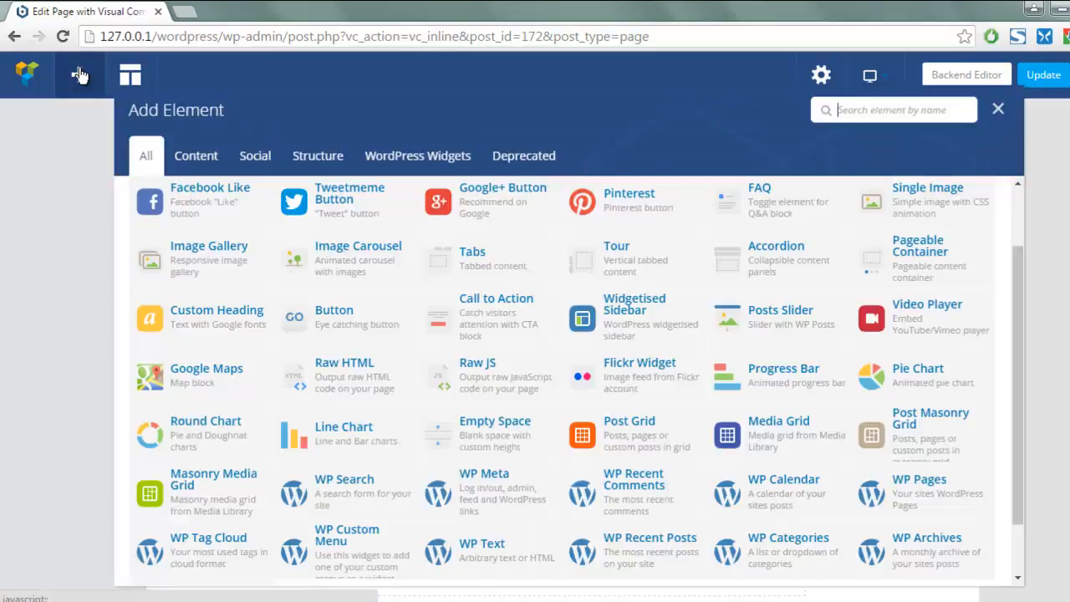
{"action": "scroll", "coordinate": [292, 225], "scroll_direction": "up", "scroll_amount": 2}
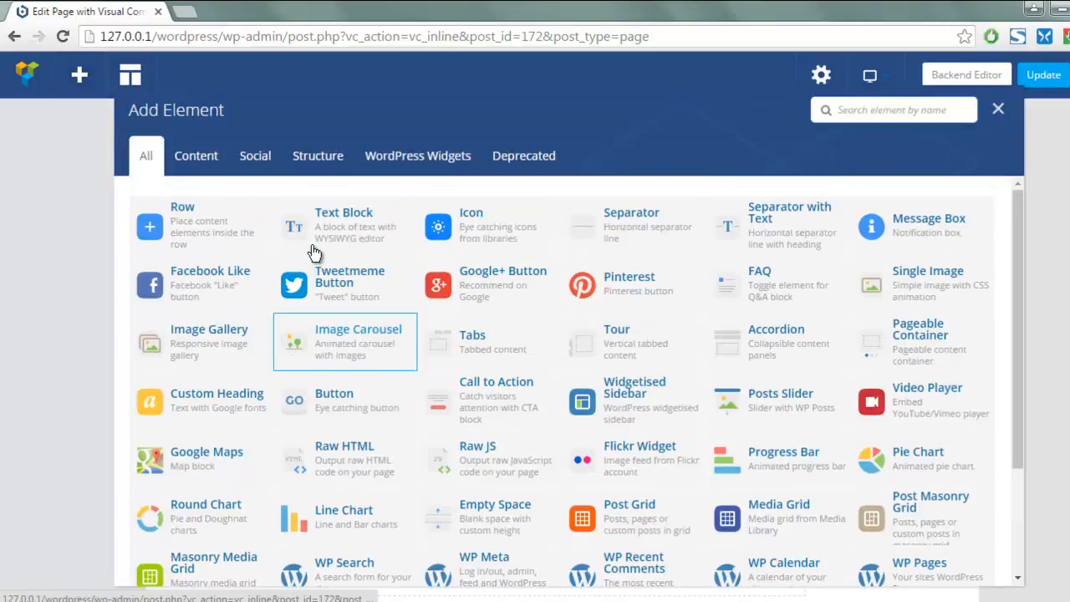
{"action": "left_click", "coordinate": [189, 231]}
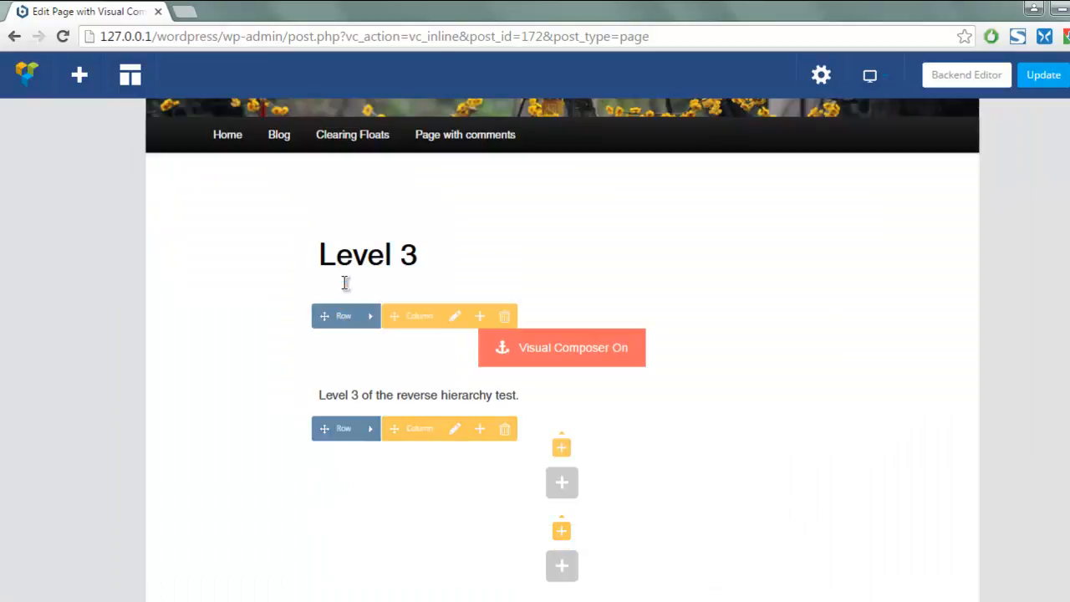
{"action": "left_click", "coordinate": [322, 447]}
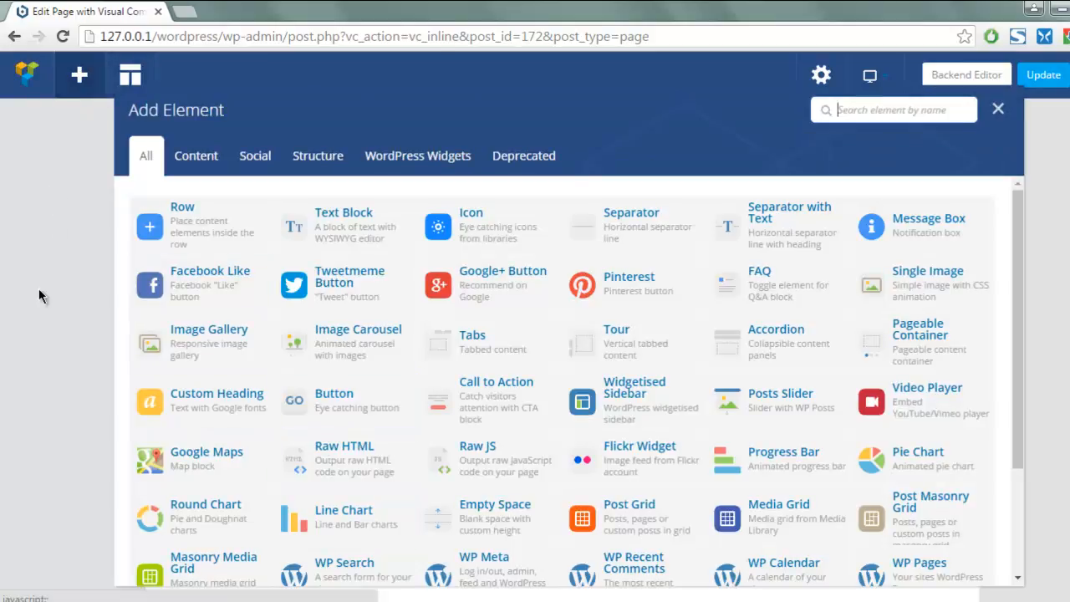
{"action": "left_click", "coordinate": [1001, 111]}
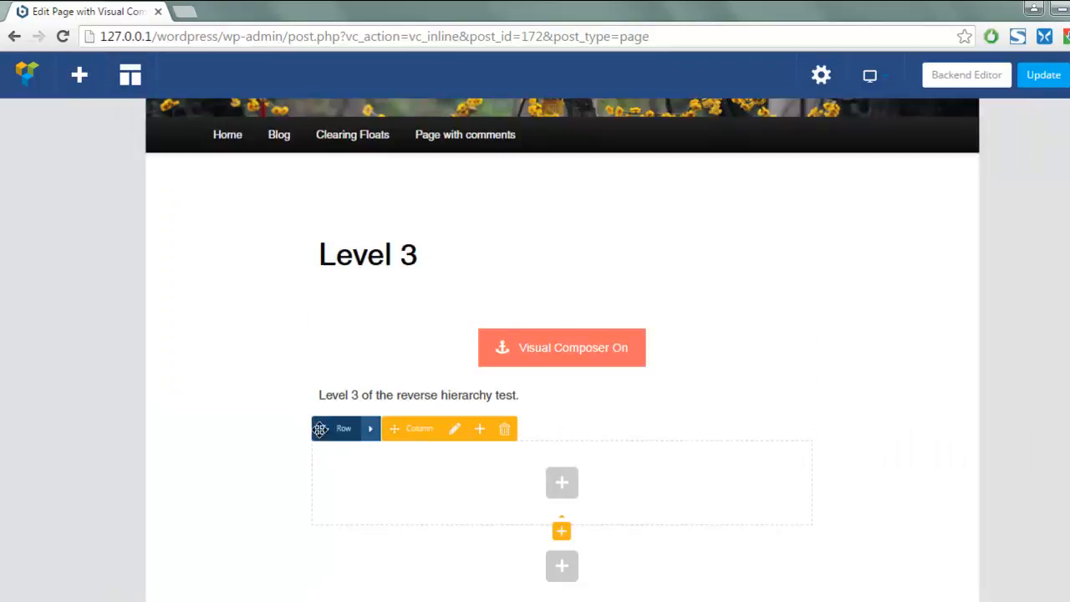
Move the new empty row above the button's row, and return the button's row to the top of the page content
{"action": "mouse_move", "coordinate": [322, 432]}
{"action": "left_mouse_down"}
{"action": "mouse_move", "coordinate": [330, 216]}
{"action": "mouse_move", "coordinate": [312, 313]}
{"action": "mouse_move", "coordinate": [338, 294]}
{"action": "left_mouse_up"}
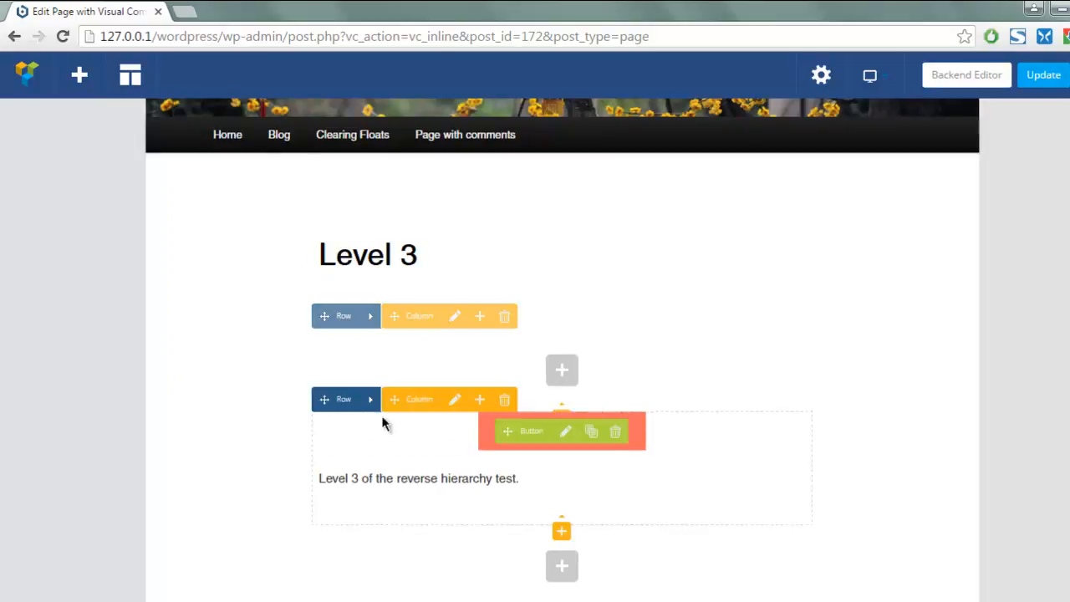
{"action": "mouse_move", "coordinate": [322, 397]}
{"action": "left_mouse_down"}
{"action": "mouse_move", "coordinate": [318, 273]}
{"action": "mouse_move", "coordinate": [327, 288]}
{"action": "mouse_move", "coordinate": [465, 327]}
{"action": "left_mouse_up"}
{"action": "scroll", "coordinate": [332, 327], "scroll_direction": "down", "scroll_amount": 2}
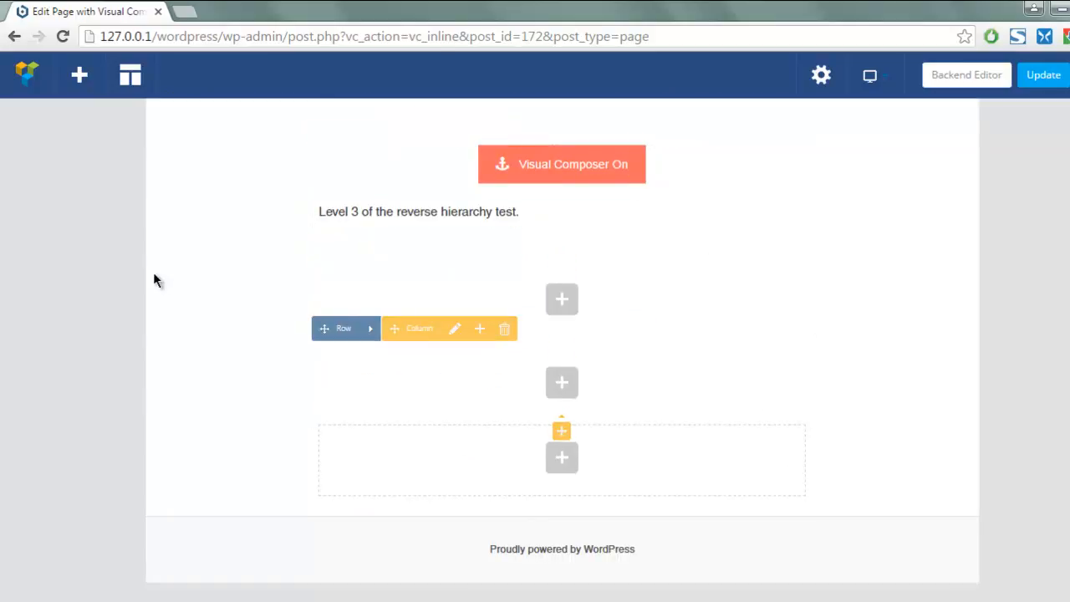
{"action": "scroll", "coordinate": [330, 321], "scroll_direction": "up", "scroll_amount": 2}
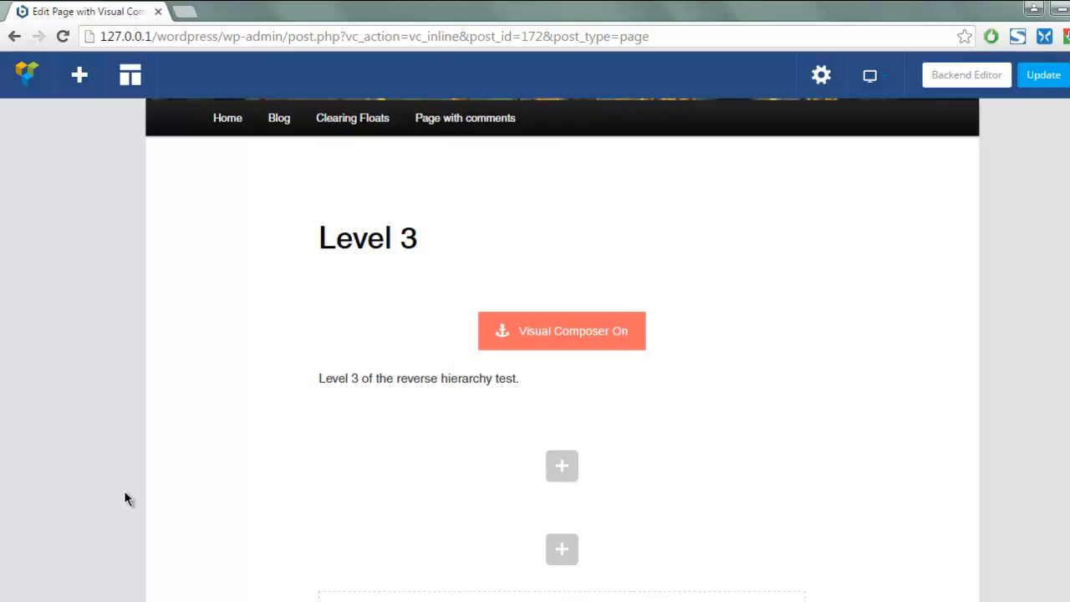
Examine the saved and default layout templates without applying any, and close the template library
{"action": "left_click", "coordinate": [131, 75]}
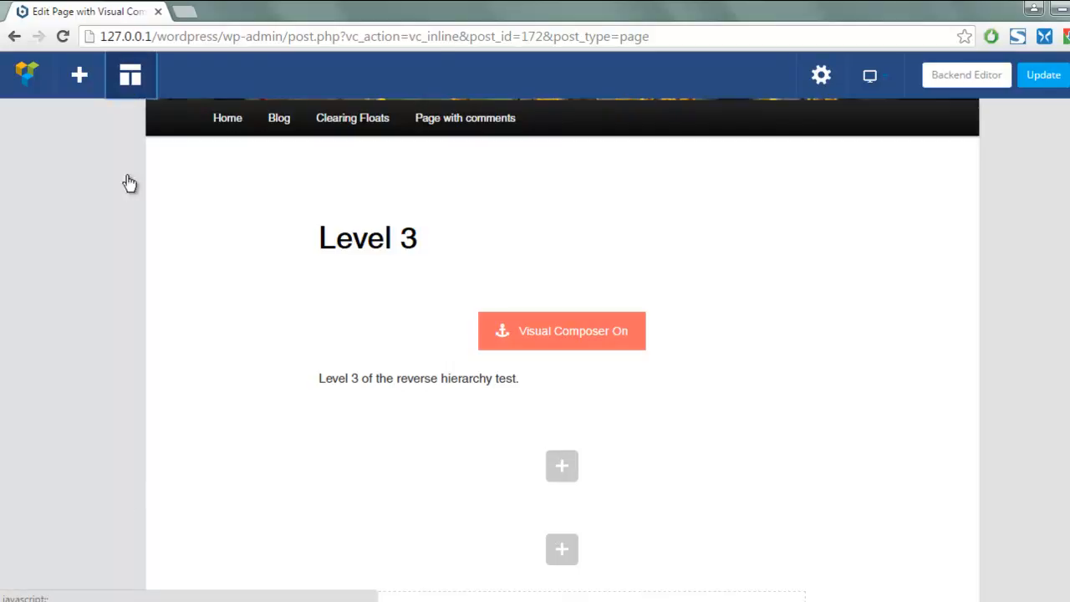
{"action": "left_click", "coordinate": [198, 260]}
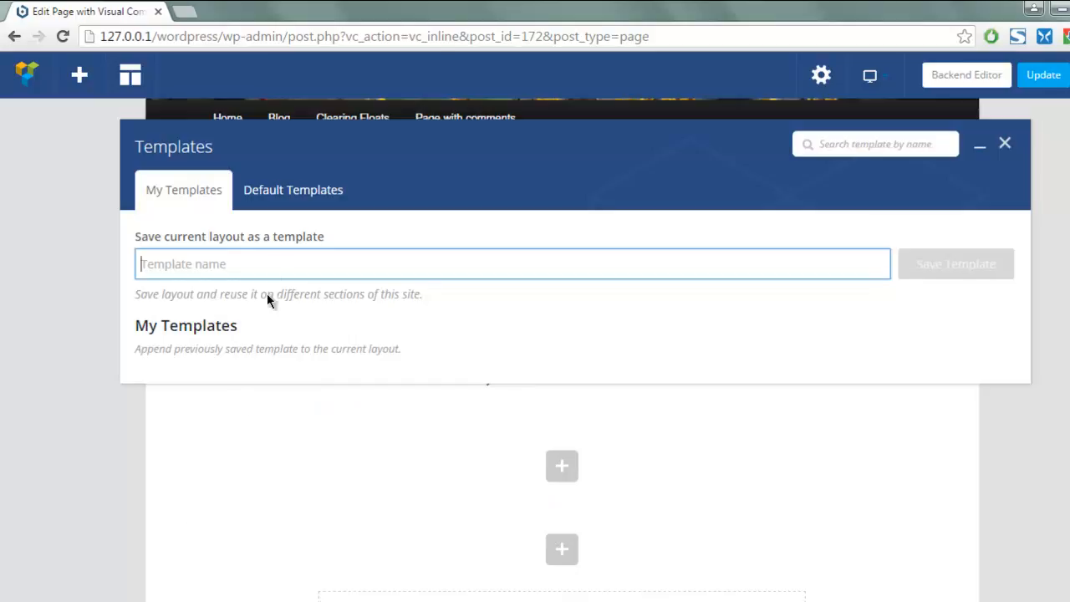
{"action": "left_click", "coordinate": [282, 195]}
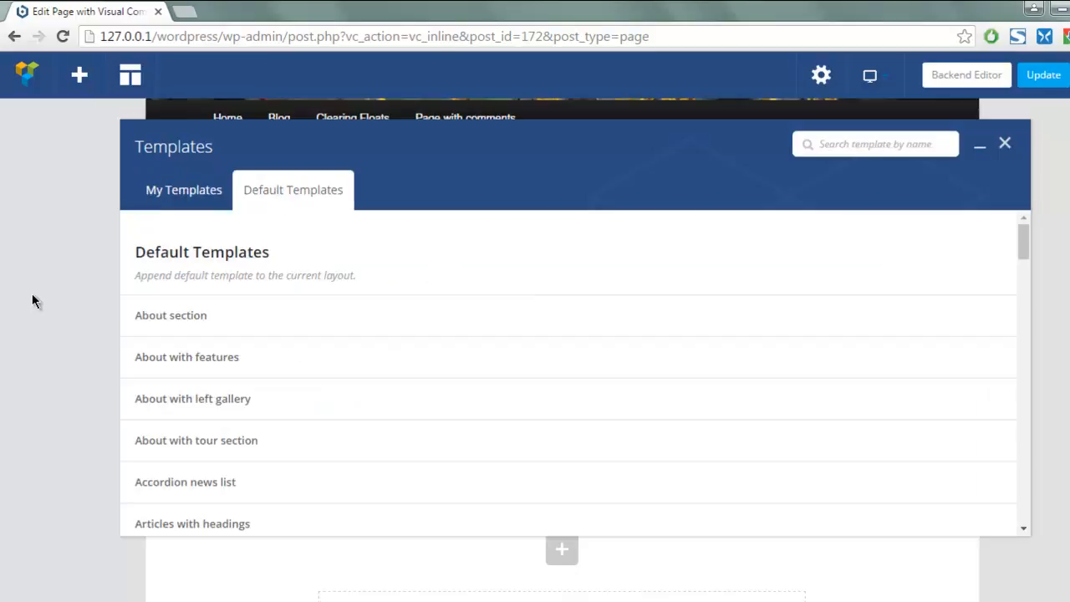
{"action": "scroll", "coordinate": [481, 314], "scroll_direction": "down", "scroll_amount": 8}
{"action": "scroll", "coordinate": [481, 316], "scroll_direction": "down", "scroll_amount": 15}
{"action": "scroll", "coordinate": [481, 317], "scroll_direction": "up", "scroll_amount": 20}
{"action": "left_click", "coordinate": [1005, 146]}
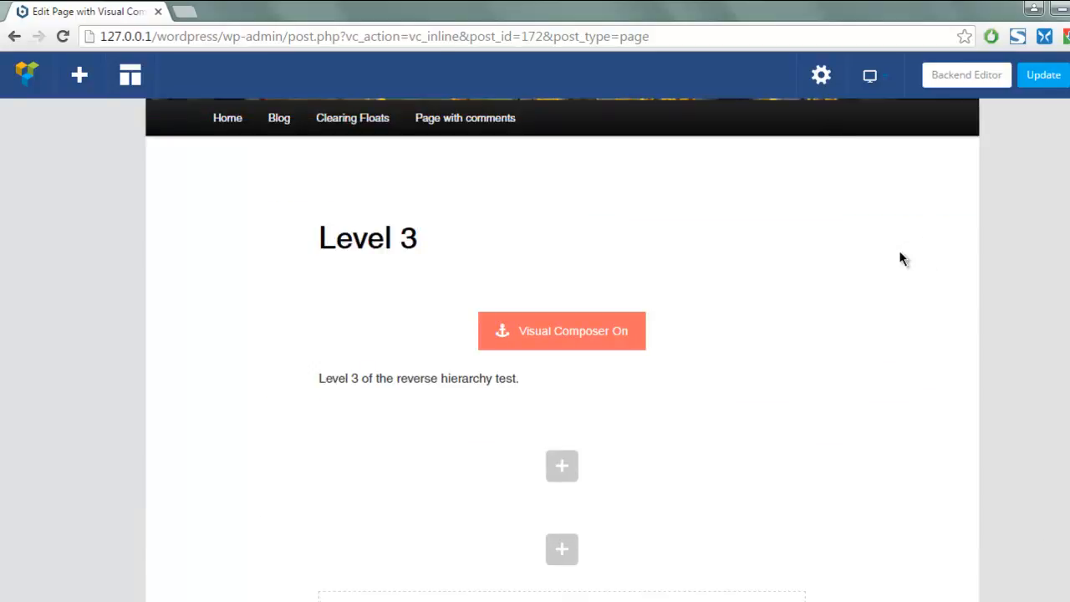
Examine the available elements by category, including WordPress Widgets, Structure, Social, Content and Deprecated, and close the element library
{"action": "left_click", "coordinate": [78, 74]}
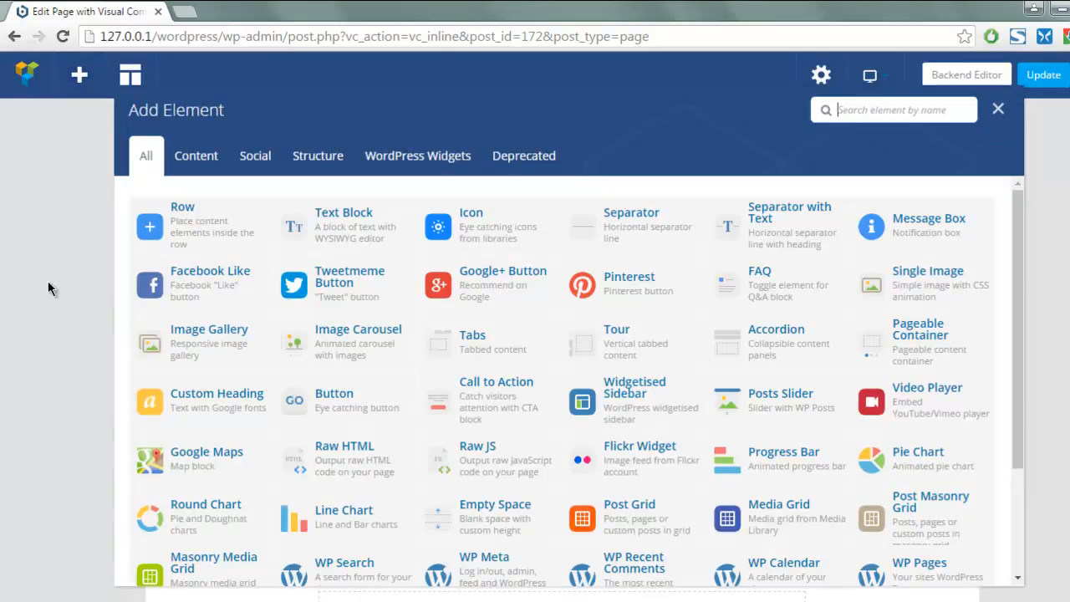
{"action": "left_click", "coordinate": [443, 159]}
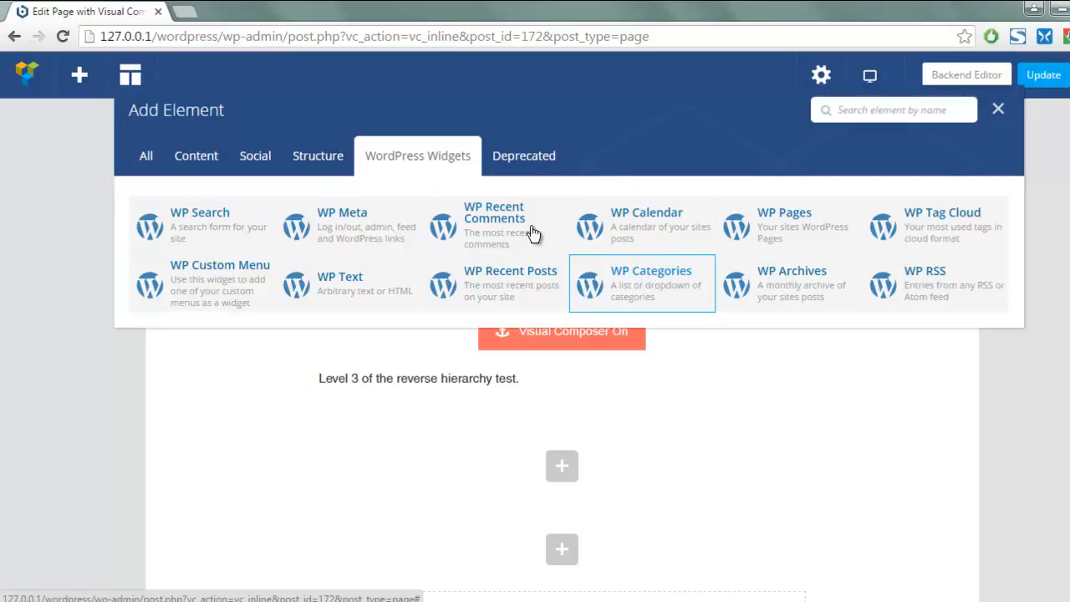
{"action": "left_click", "coordinate": [323, 170]}
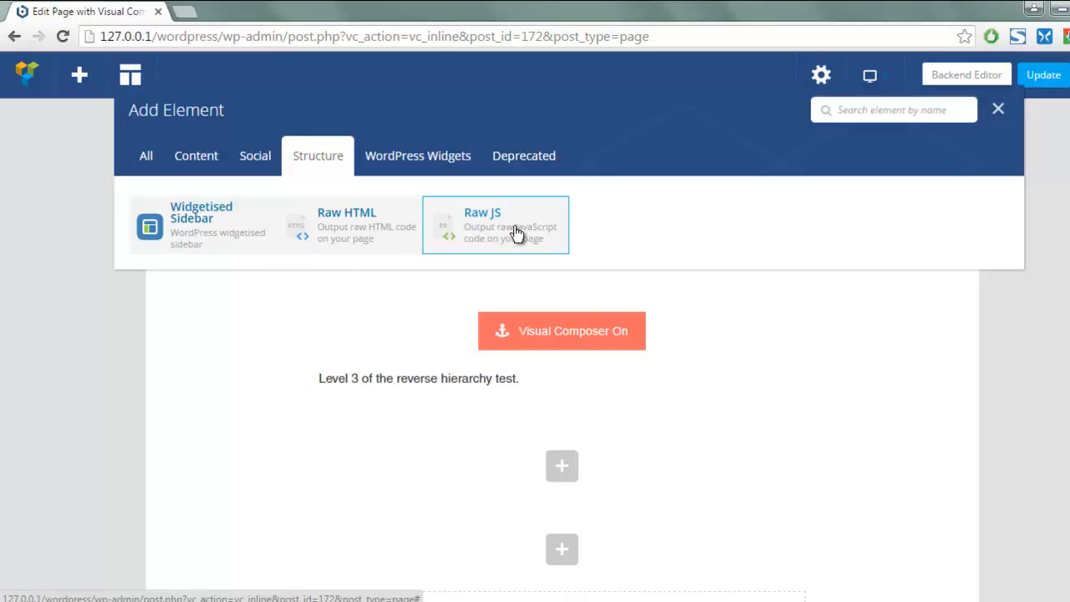
{"action": "left_click", "coordinate": [251, 159]}
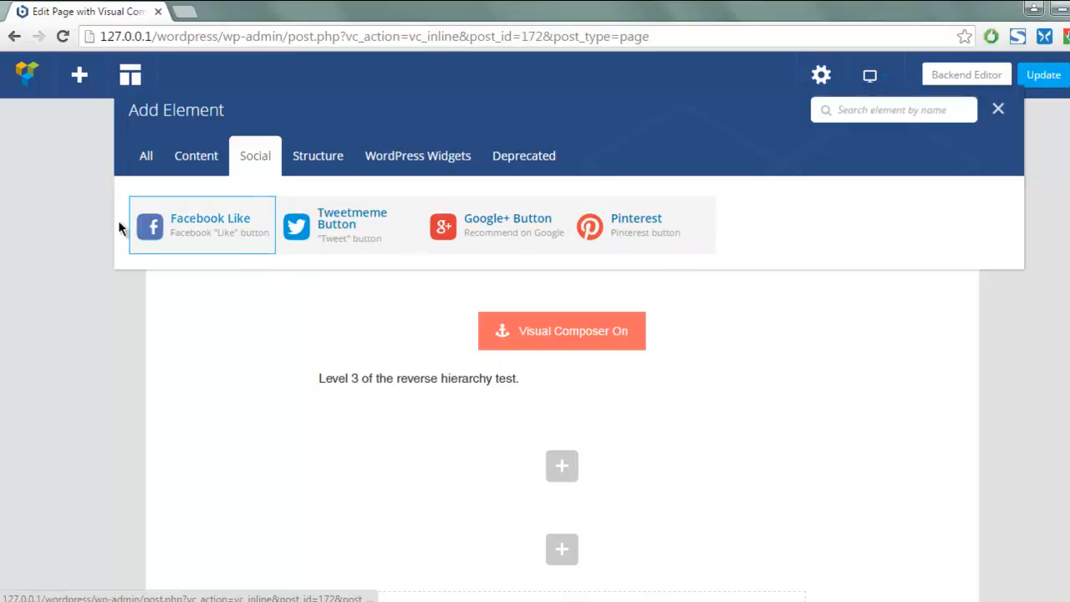
{"action": "left_click", "coordinate": [193, 160]}
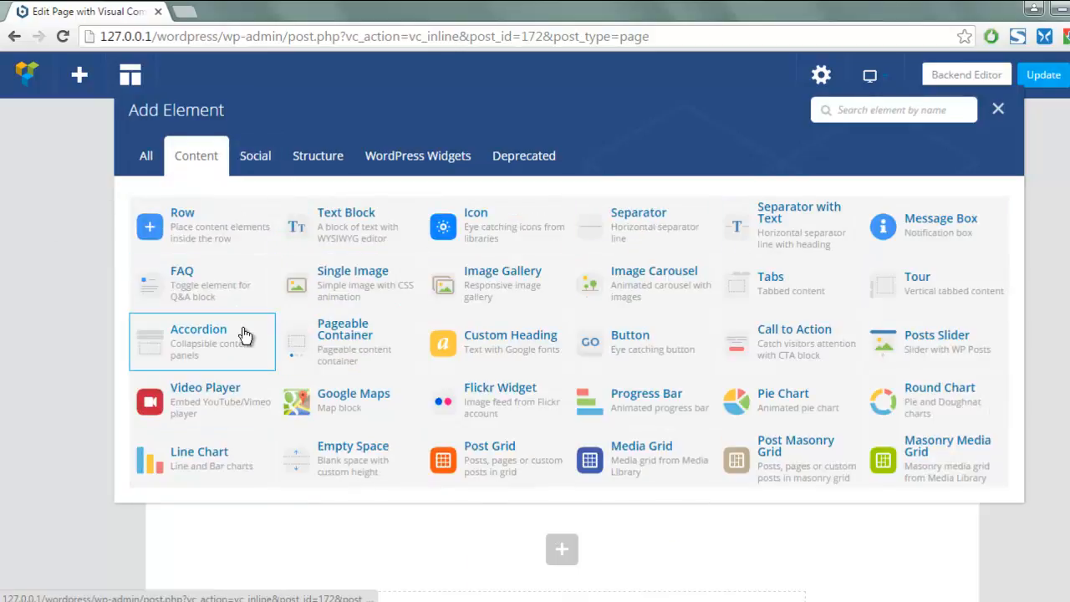
{"action": "left_click", "coordinate": [146, 157]}
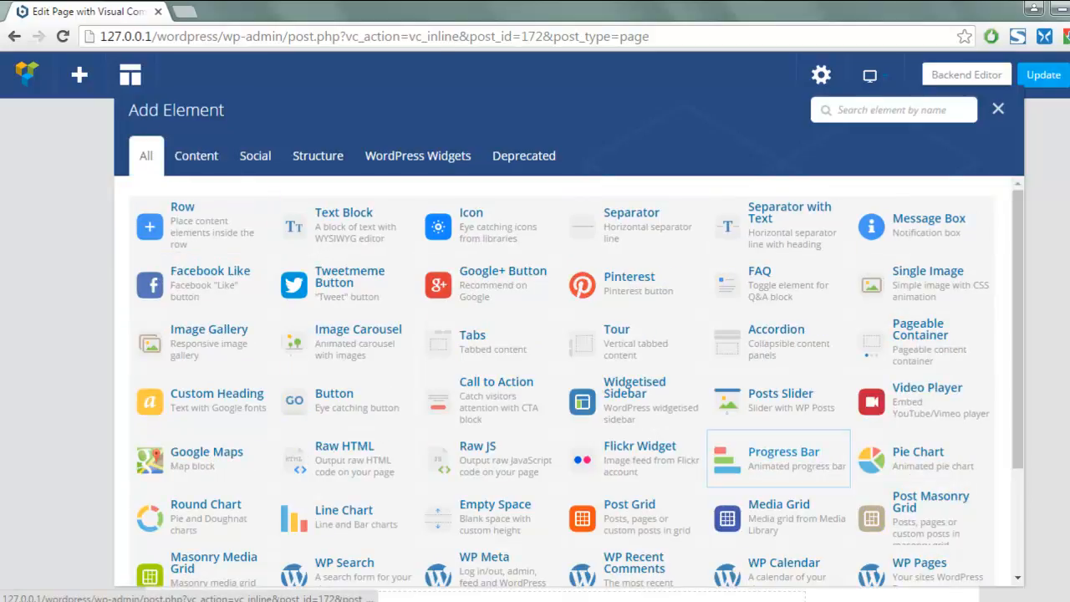
{"action": "left_click", "coordinate": [193, 156]}
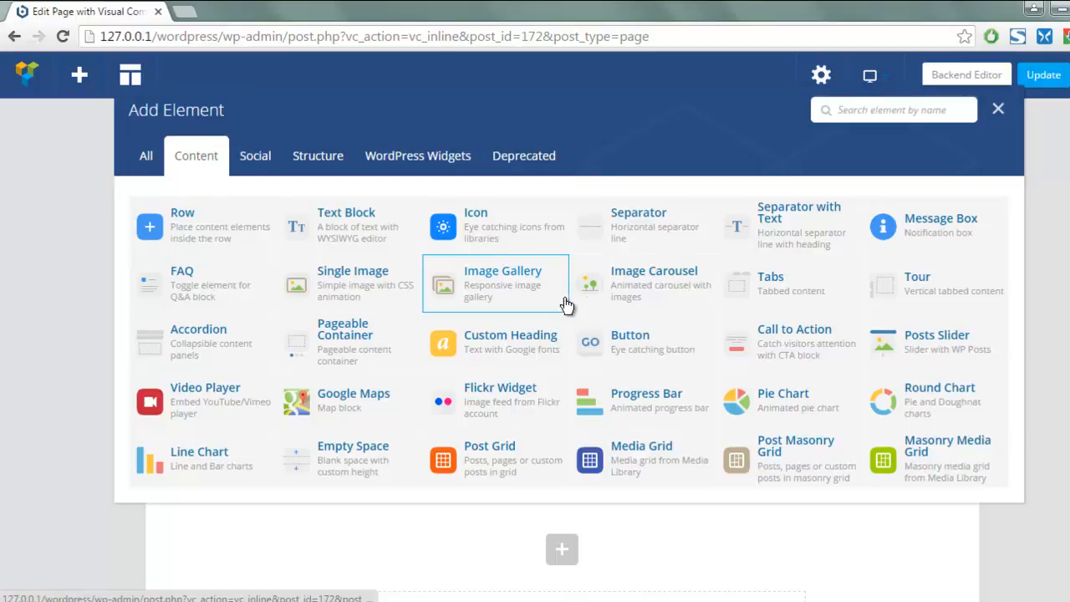
{"action": "left_click", "coordinate": [507, 159]}
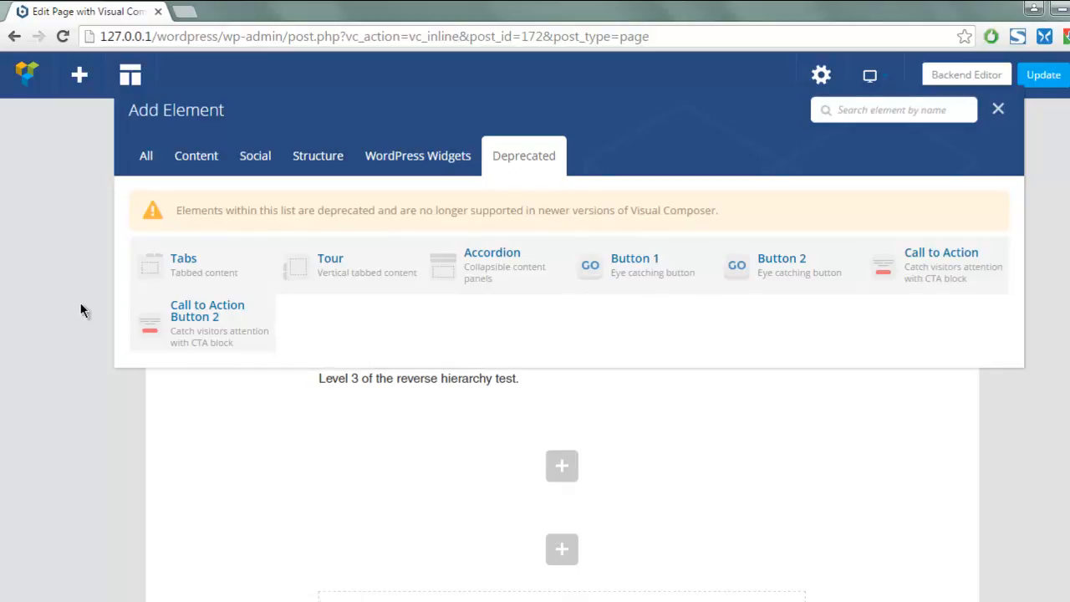
{"action": "left_click_drag", "start_coordinate": [280, 210], "coordinate": [743, 209]}
{"action": "left_click", "coordinate": [743, 209]}
{"action": "left_click", "coordinate": [998, 110]}
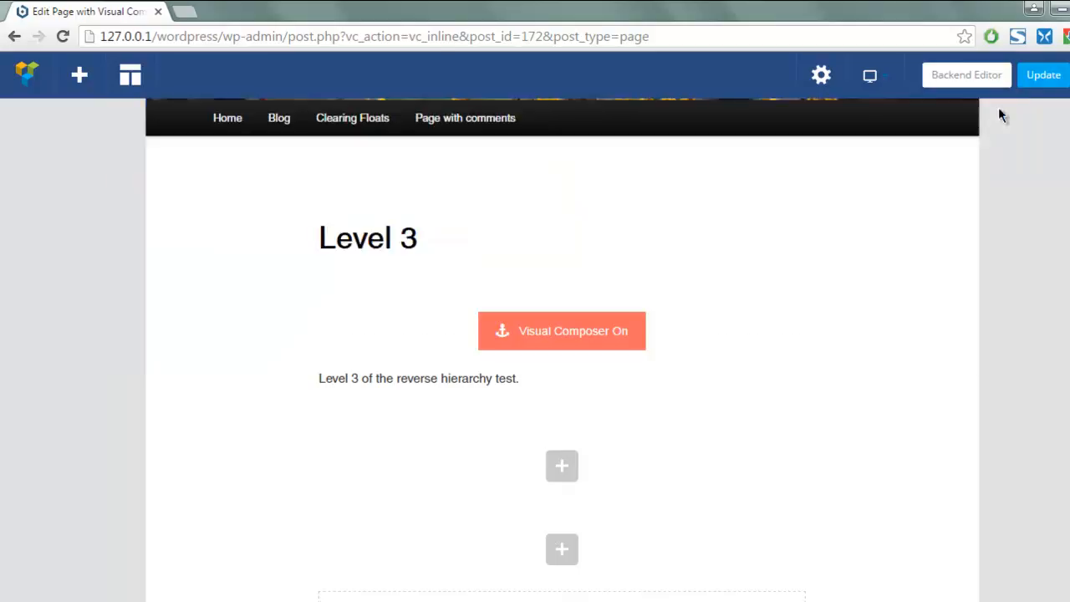
Open the page settings, place the cursor in the custom CSS editor and save the settings
{"action": "left_click", "coordinate": [820, 75]}
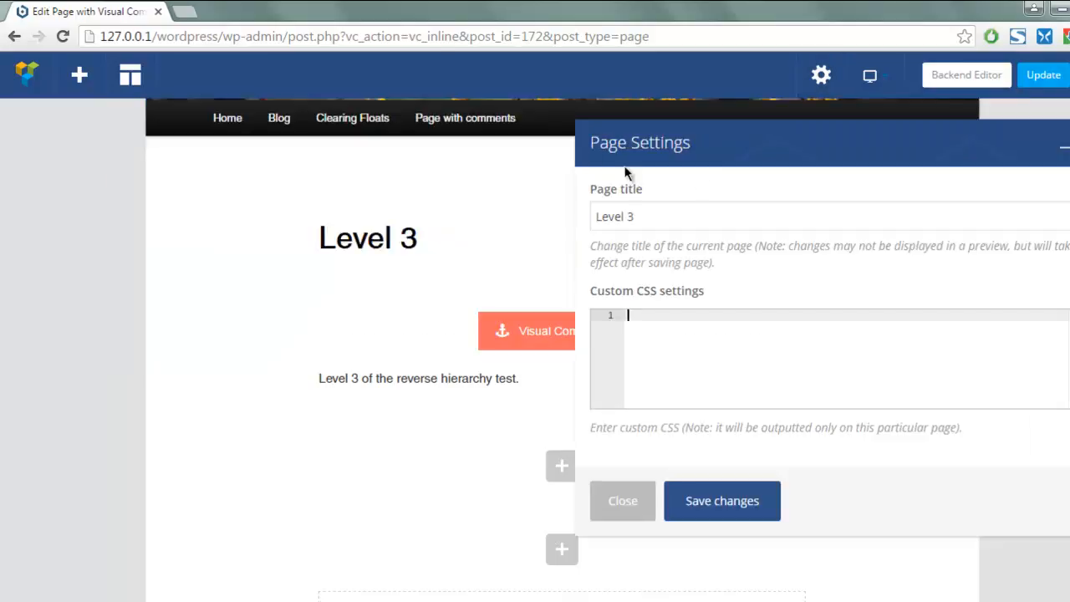
{"action": "left_click", "coordinate": [635, 344]}
{"action": "left_click", "coordinate": [683, 502]}
Preview the page in Tablet landscape mode and check it up to the site header
{"action": "mouse_move", "coordinate": [870, 81]}
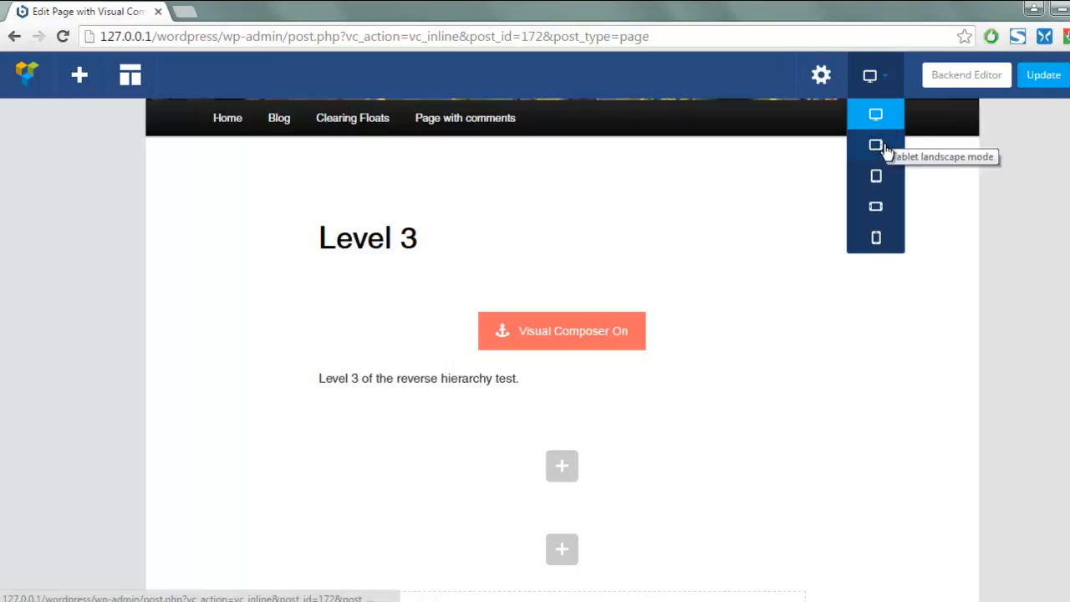
{"action": "left_click", "coordinate": [878, 147]}
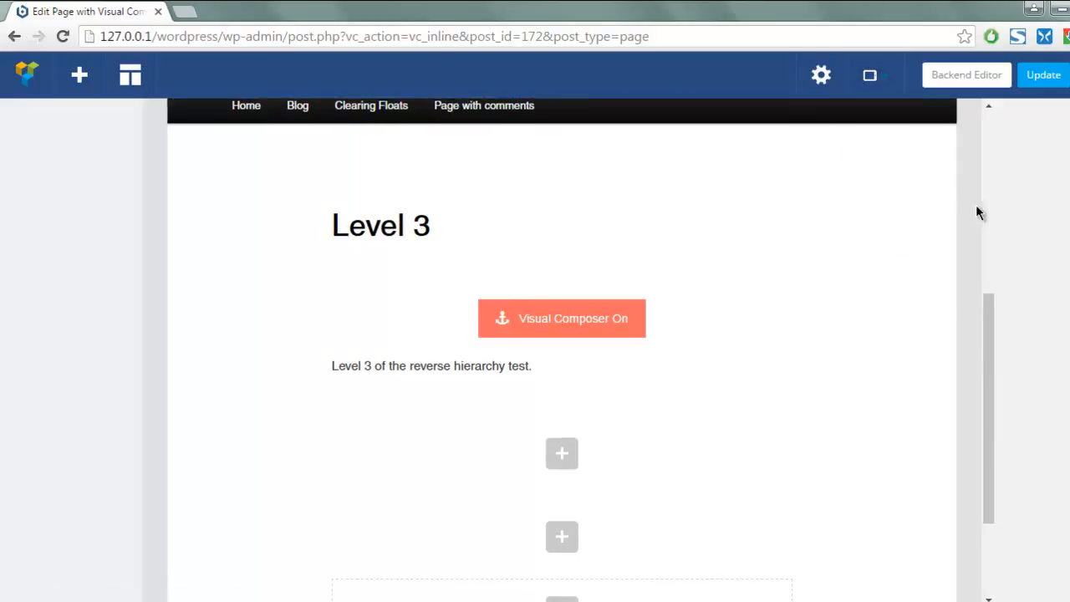
{"action": "scroll", "coordinate": [939, 217], "scroll_direction": "up", "scroll_amount": 5}
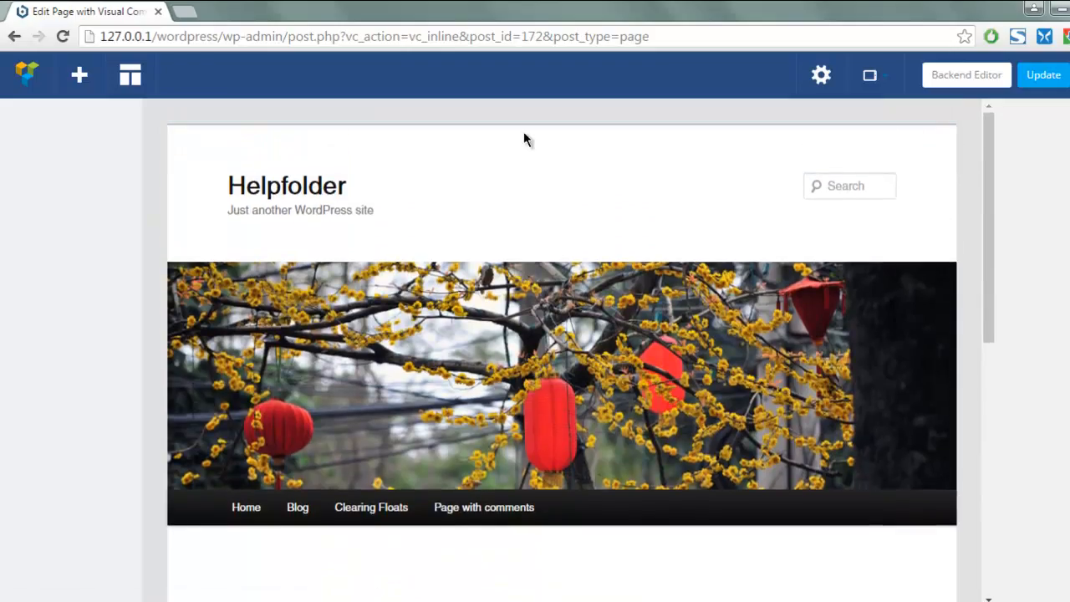
Preview the page in tablet portrait mode and examine its layout from header to footer
{"action": "left_click", "coordinate": [869, 75]}
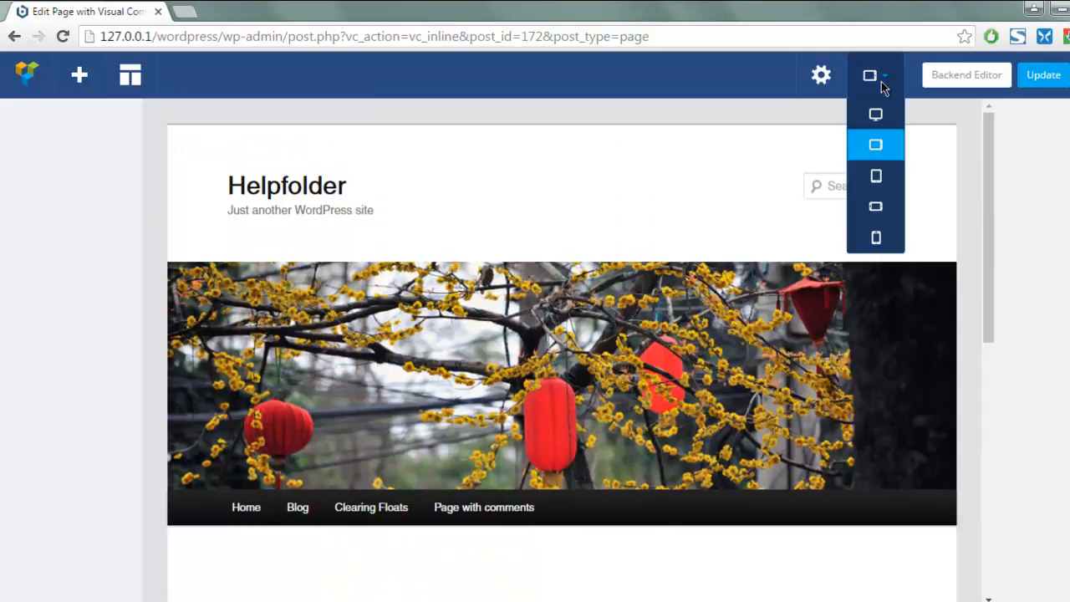
{"action": "left_click", "coordinate": [876, 176]}
{"action": "scroll", "coordinate": [823, 210], "scroll_direction": "down", "scroll_amount": 5}
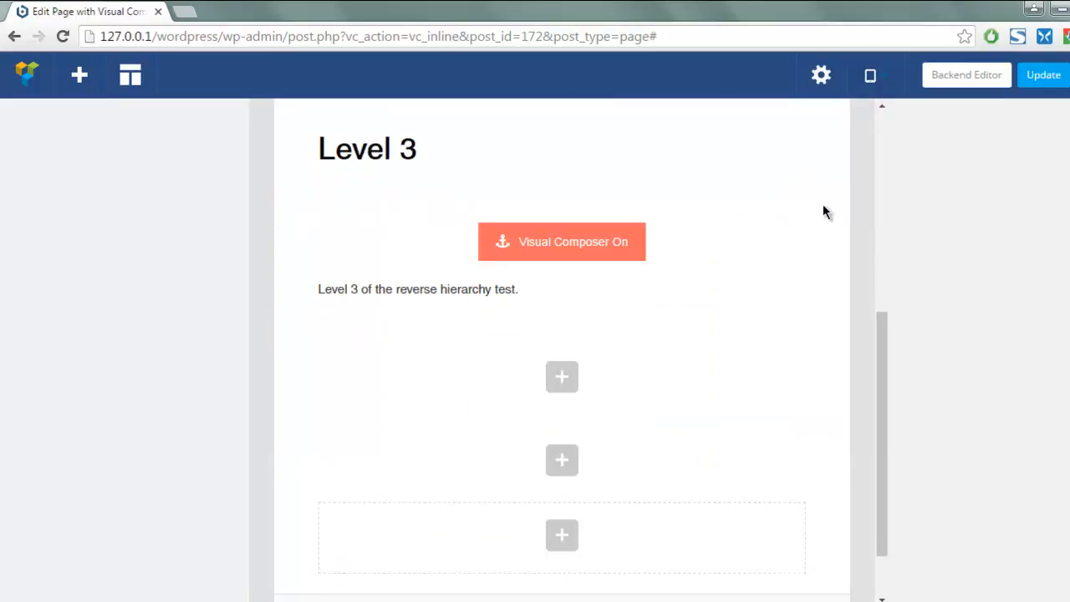
{"action": "scroll", "coordinate": [823, 211], "scroll_direction": "up", "scroll_amount": 5}
{"action": "scroll", "coordinate": [823, 212], "scroll_direction": "down", "scroll_amount": 5}
{"action": "scroll", "coordinate": [823, 209], "scroll_direction": "up", "scroll_amount": 5}
Preview the page in mobile landscape mode and examine its layout down the page and back up to the header
{"action": "left_click", "coordinate": [873, 76]}
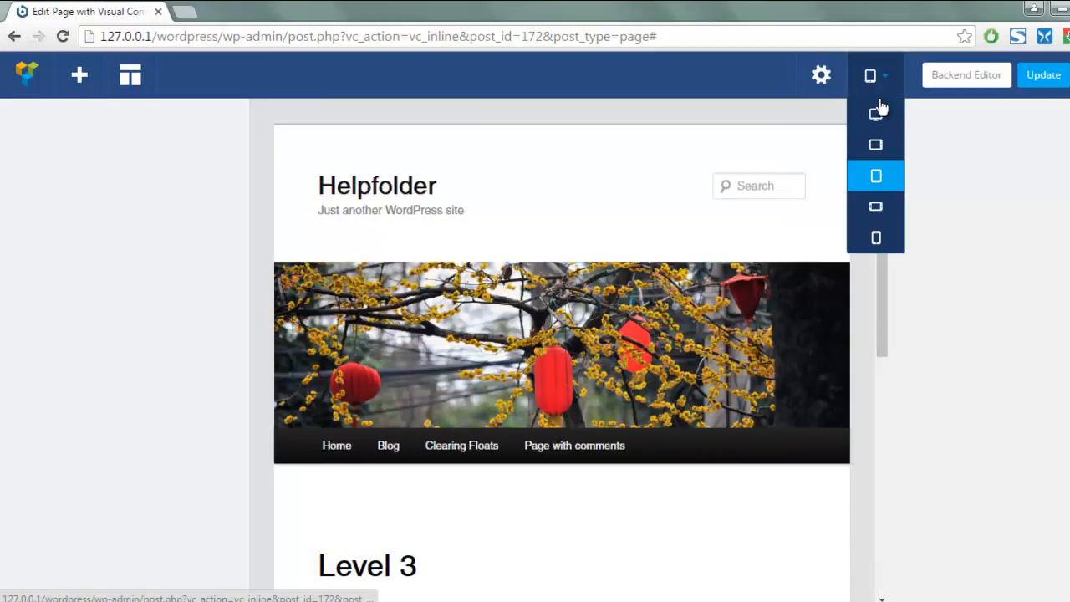
{"action": "left_click", "coordinate": [884, 206]}
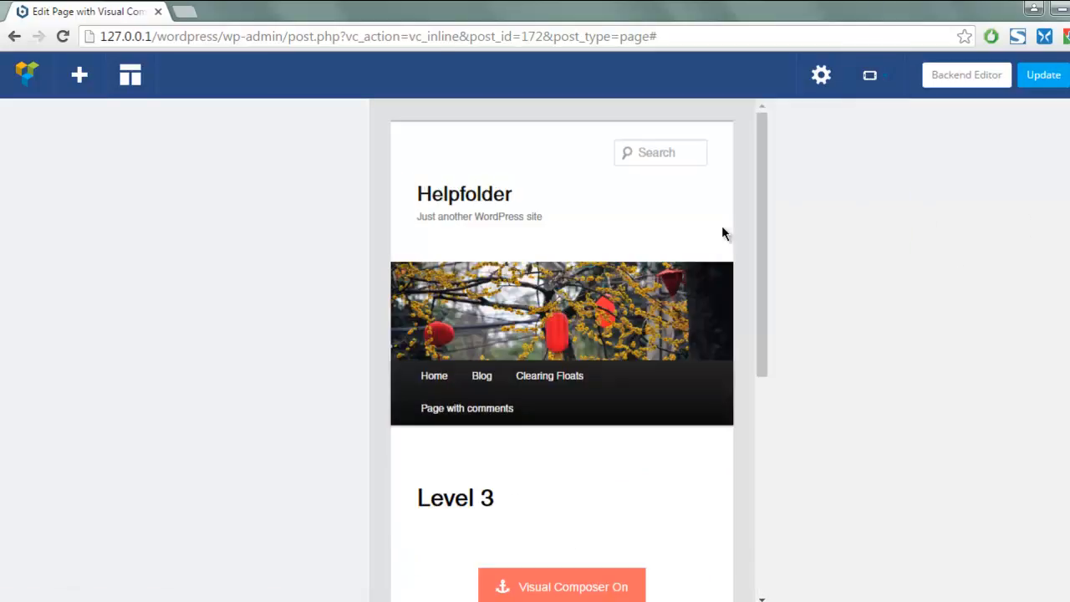
{"action": "scroll", "coordinate": [723, 230], "scroll_direction": "down", "scroll_amount": 5}
{"action": "scroll", "coordinate": [723, 230], "scroll_direction": "up", "scroll_amount": 5}
Preview the page in mobile portrait mode and check its layout from header to footer
{"action": "left_click", "coordinate": [874, 75]}
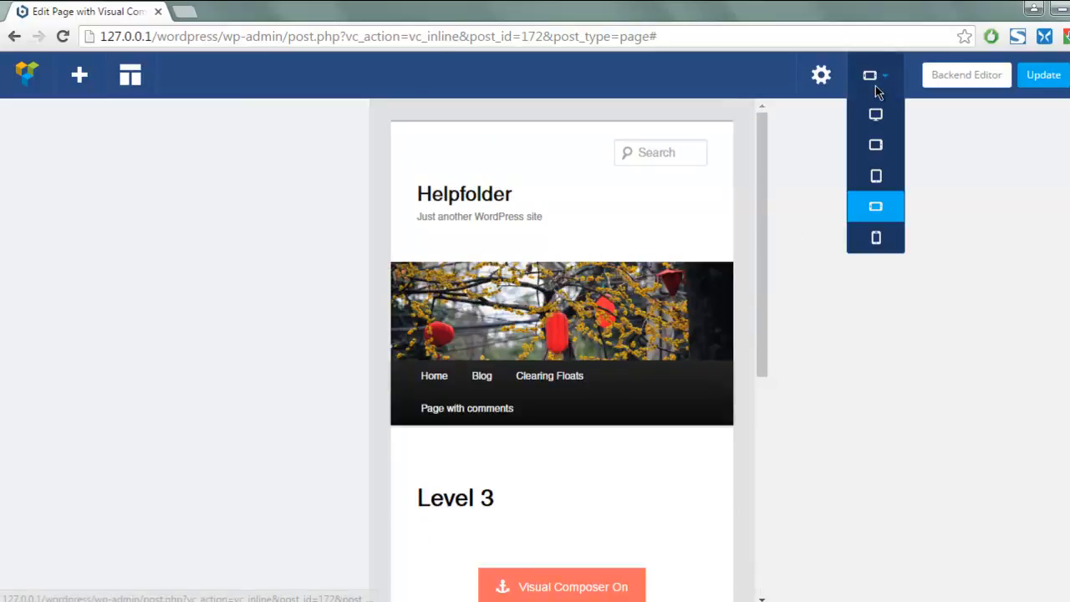
{"action": "left_click", "coordinate": [877, 240]}
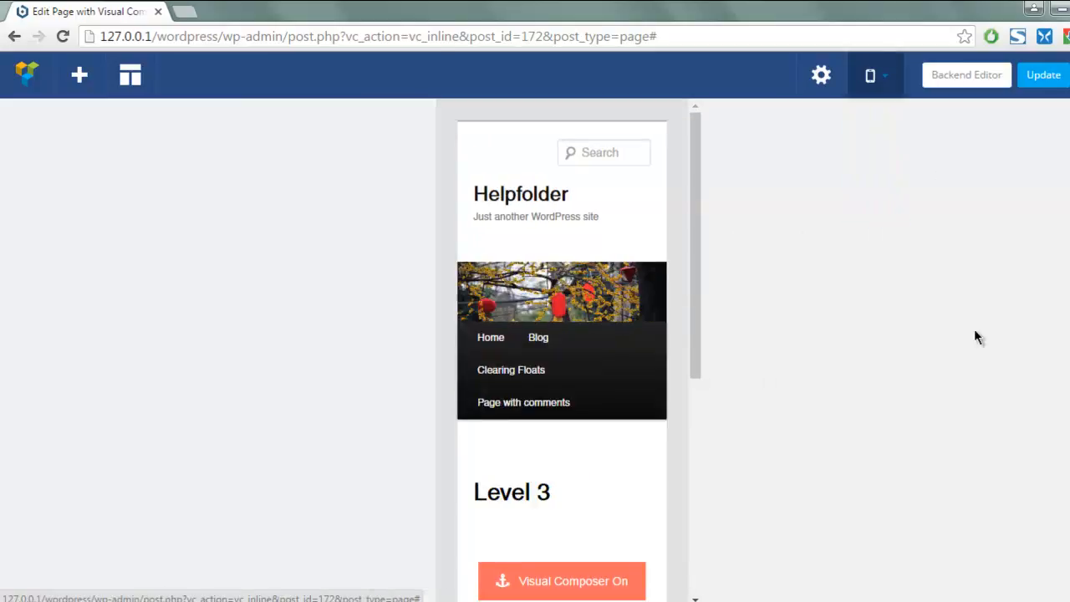
{"action": "scroll", "coordinate": [657, 205], "scroll_direction": "down", "scroll_amount": 5}
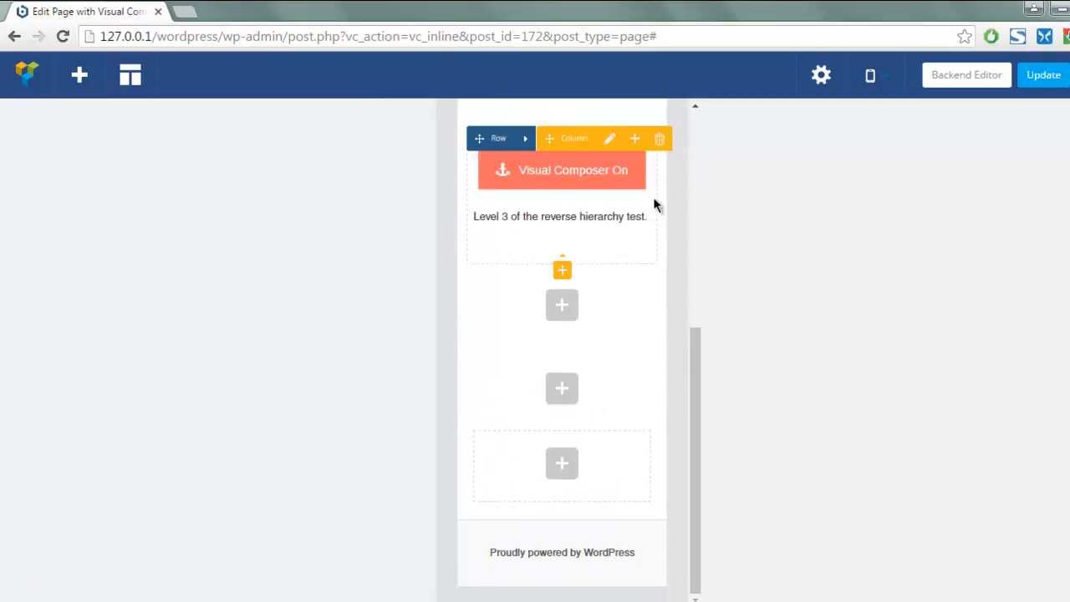
{"action": "scroll", "coordinate": [657, 206], "scroll_direction": "up", "scroll_amount": 5}
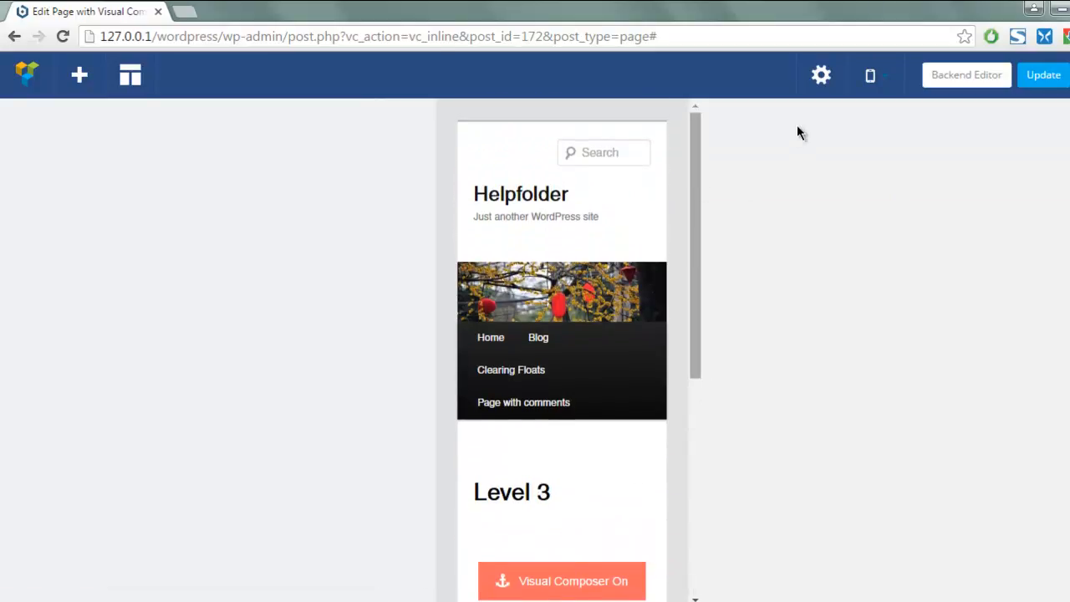
{"action": "scroll", "coordinate": [666, 226], "scroll_direction": "down", "scroll_amount": 5}
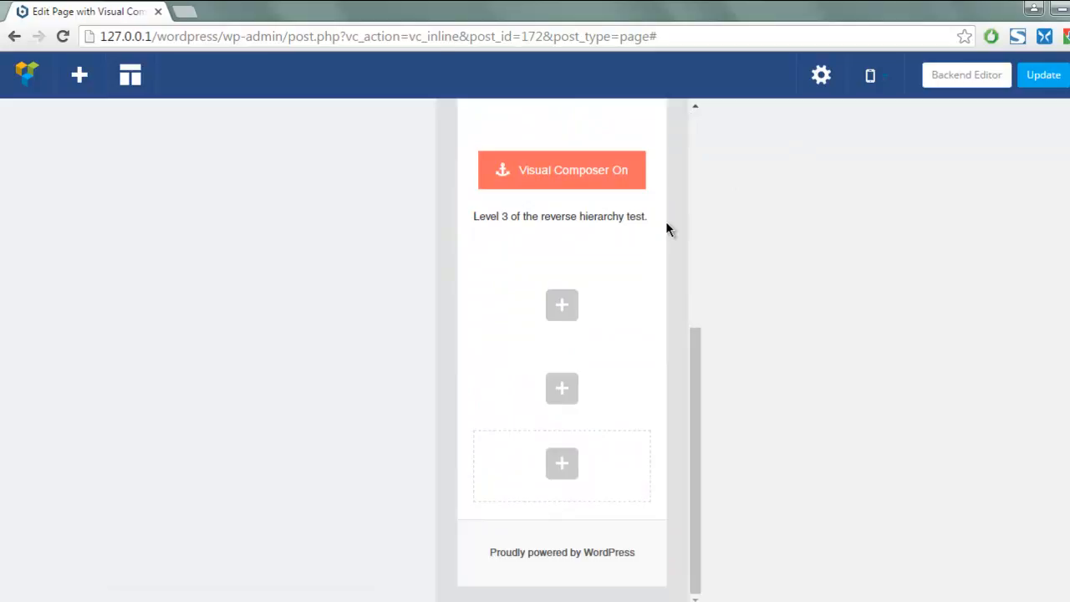
{"action": "scroll", "coordinate": [667, 224], "scroll_direction": "up", "scroll_amount": 5}
Return the preview to desktop mode and open the Level 3 page in the backend editor
{"action": "mouse_move", "coordinate": [869, 75]}
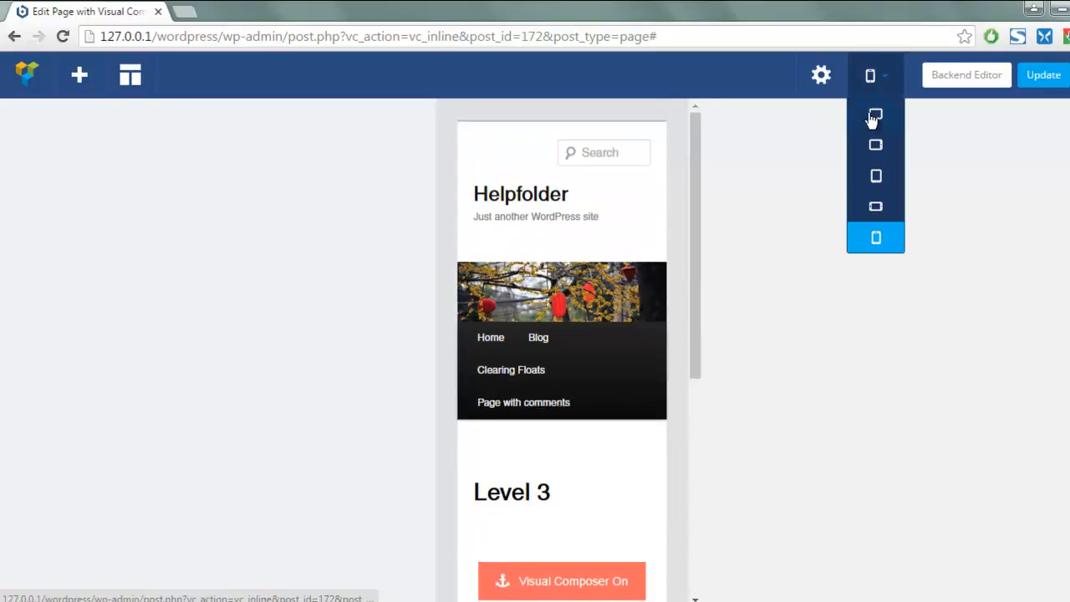
{"action": "left_click", "coordinate": [872, 112]}
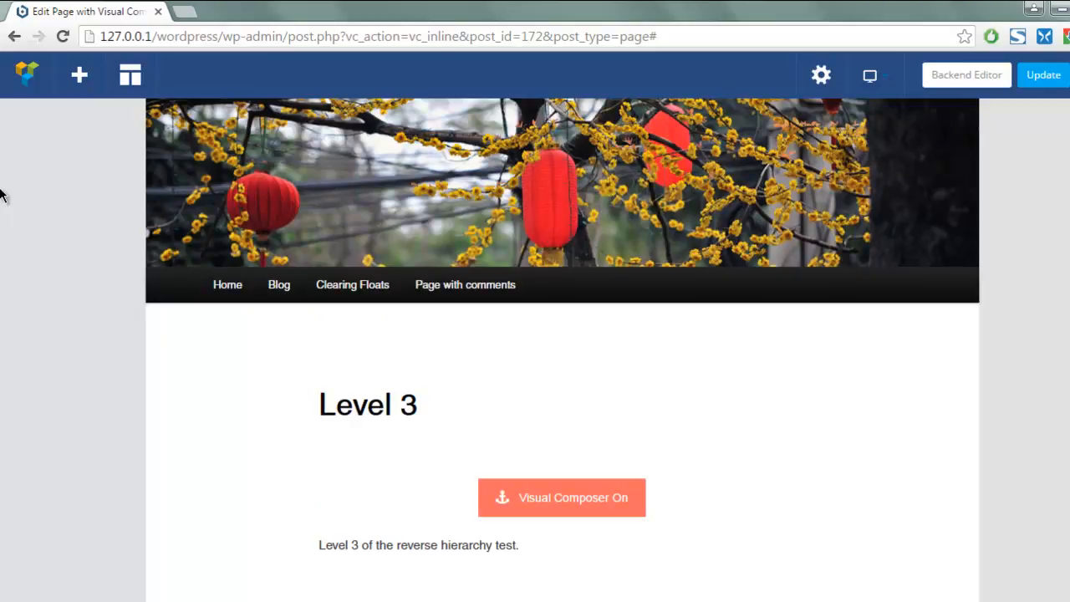
{"action": "left_click", "coordinate": [958, 74]}
{"action": "left_click", "coordinate": [624, 163]}
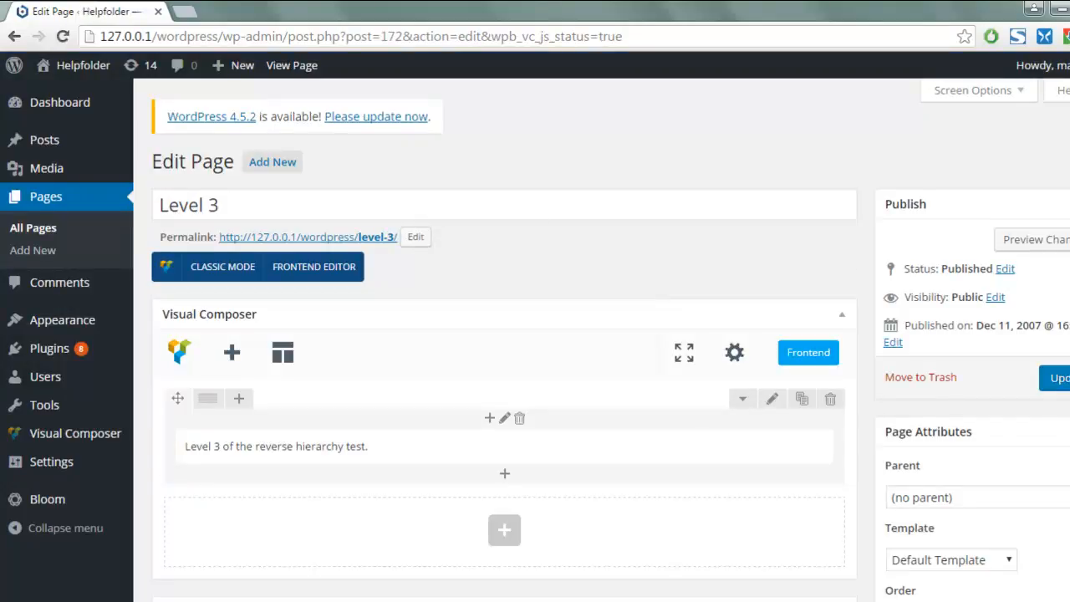
{"action": "scroll", "coordinate": [657, 296], "scroll_direction": "down", "scroll_amount": 2}
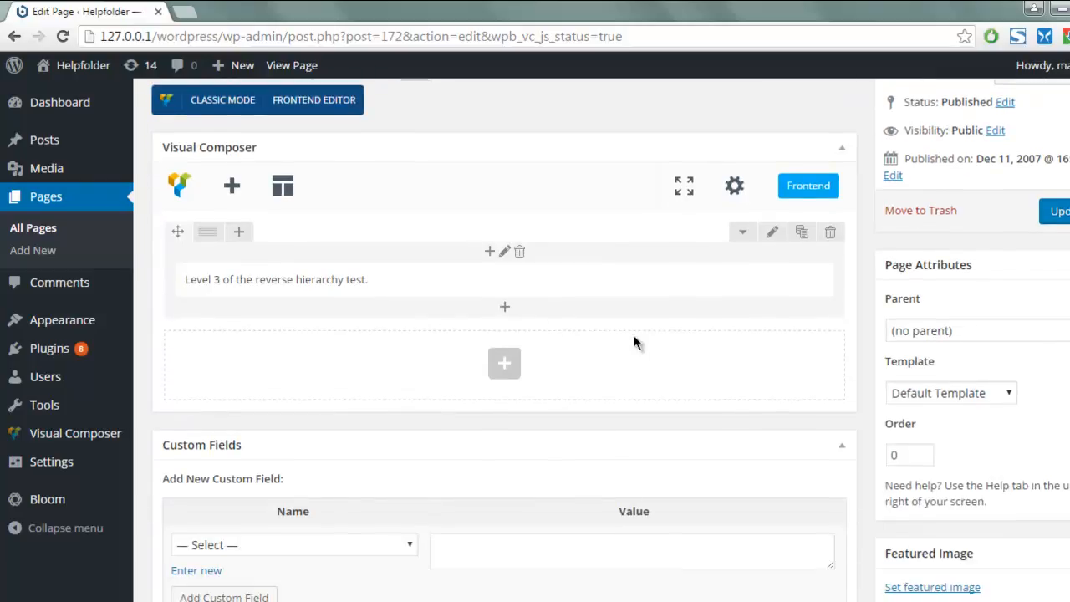
{"action": "mouse_move", "coordinate": [241, 291]}
{"action": "mouse_move", "coordinate": [411, 276]}
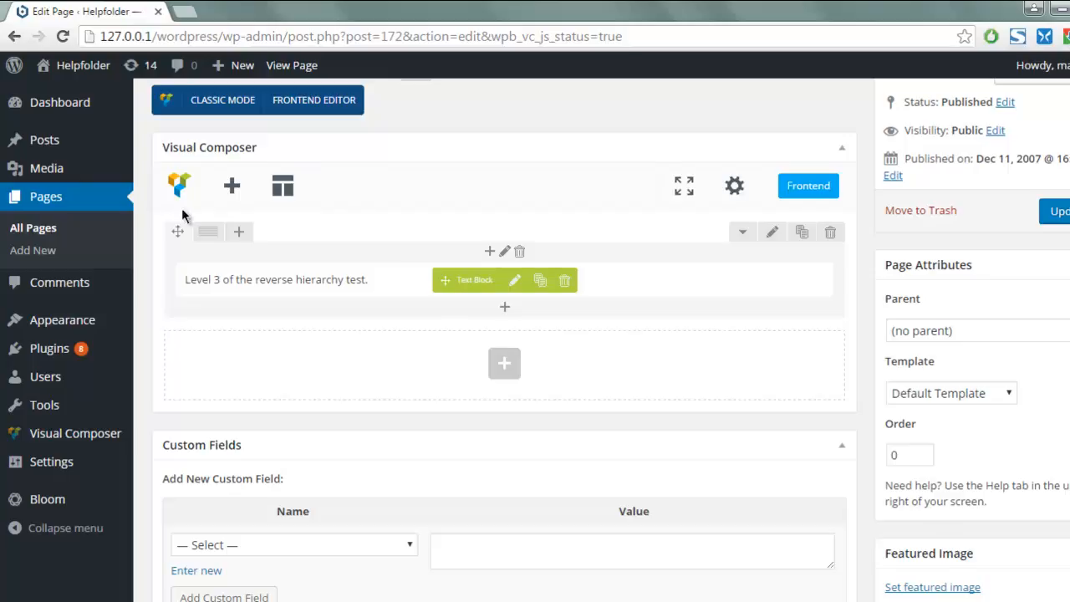
Examine the full list of available elements in the backend editor's element library and close it
{"action": "left_click", "coordinate": [232, 185]}
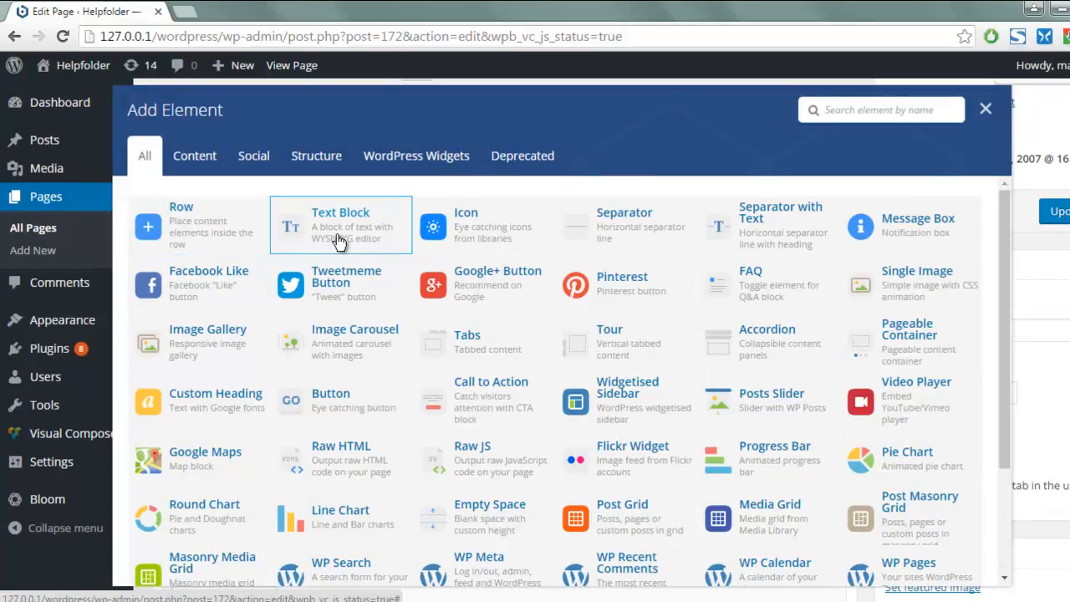
{"action": "scroll", "coordinate": [540, 353], "scroll_direction": "down", "scroll_amount": 3}
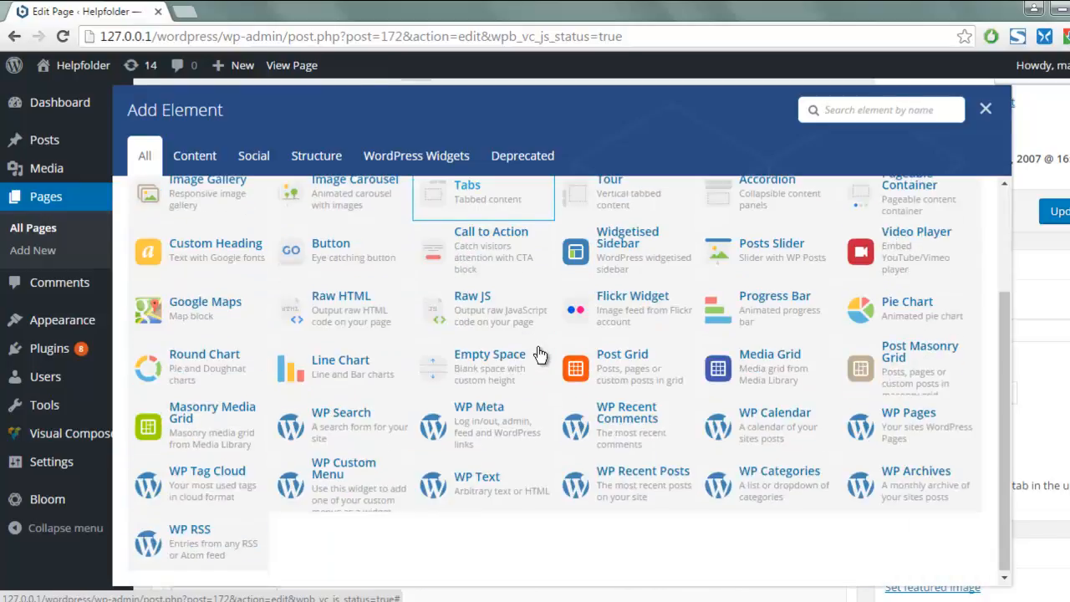
{"action": "scroll", "coordinate": [537, 286], "scroll_direction": "up", "scroll_amount": 5}
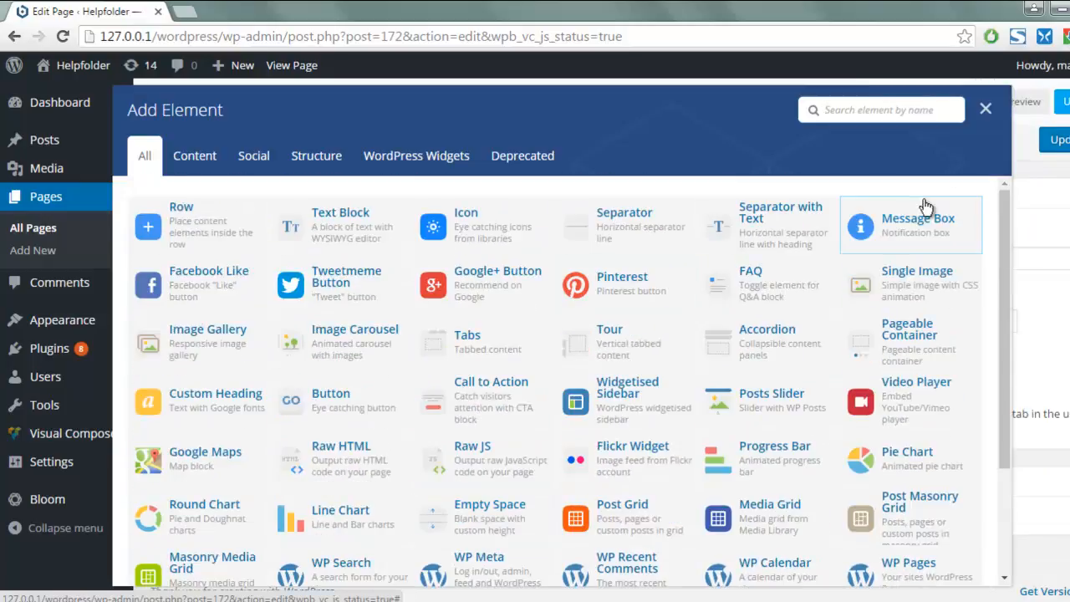
{"action": "left_click", "coordinate": [985, 111]}
{"action": "scroll", "coordinate": [322, 442], "scroll_direction": "up", "scroll_amount": 3}
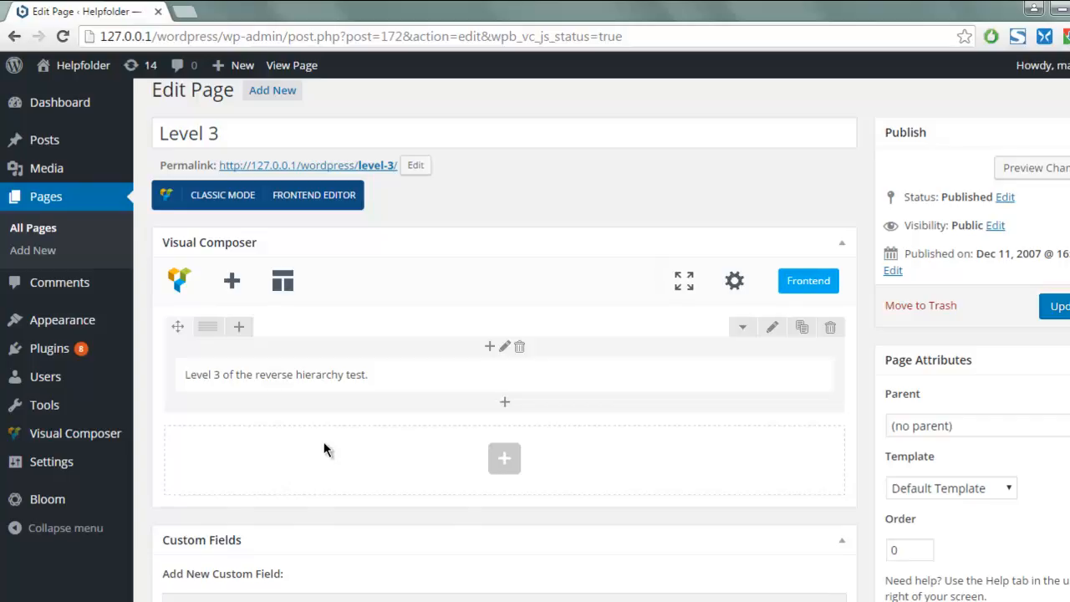
Switch the Level 3 page to classic mode, inspect its shortcode text, and return to the backend editor
{"action": "mouse_move", "coordinate": [322, 374]}
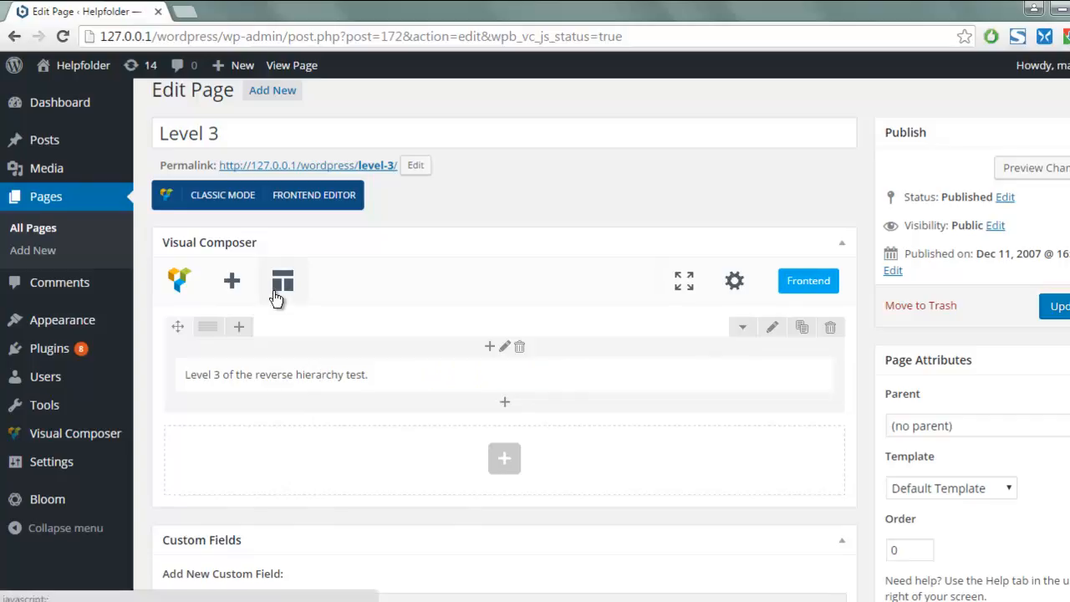
{"action": "left_click", "coordinate": [215, 203]}
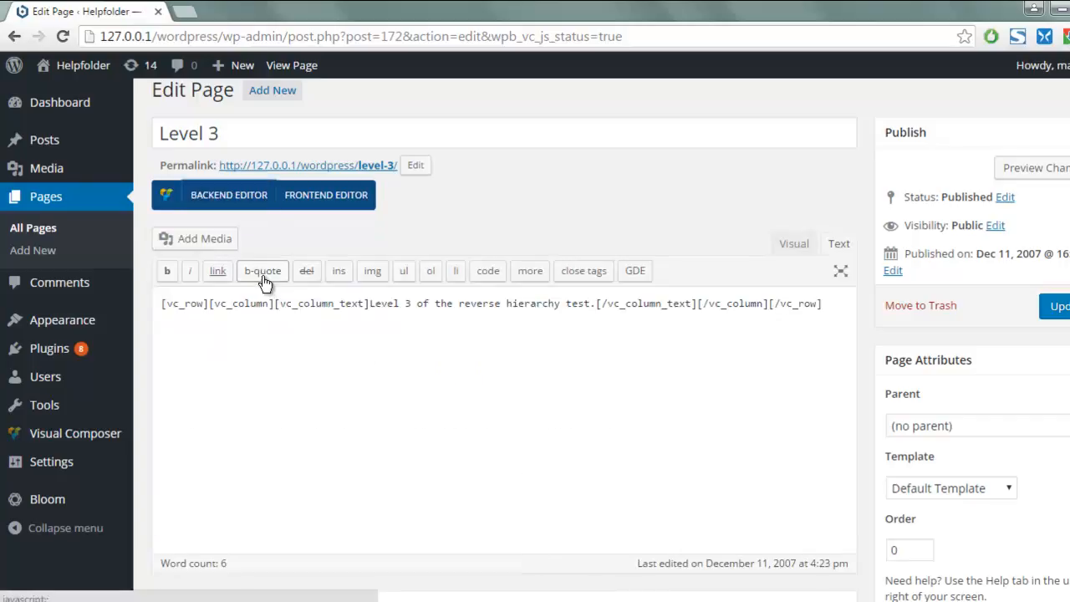
{"action": "left_click", "coordinate": [518, 345]}
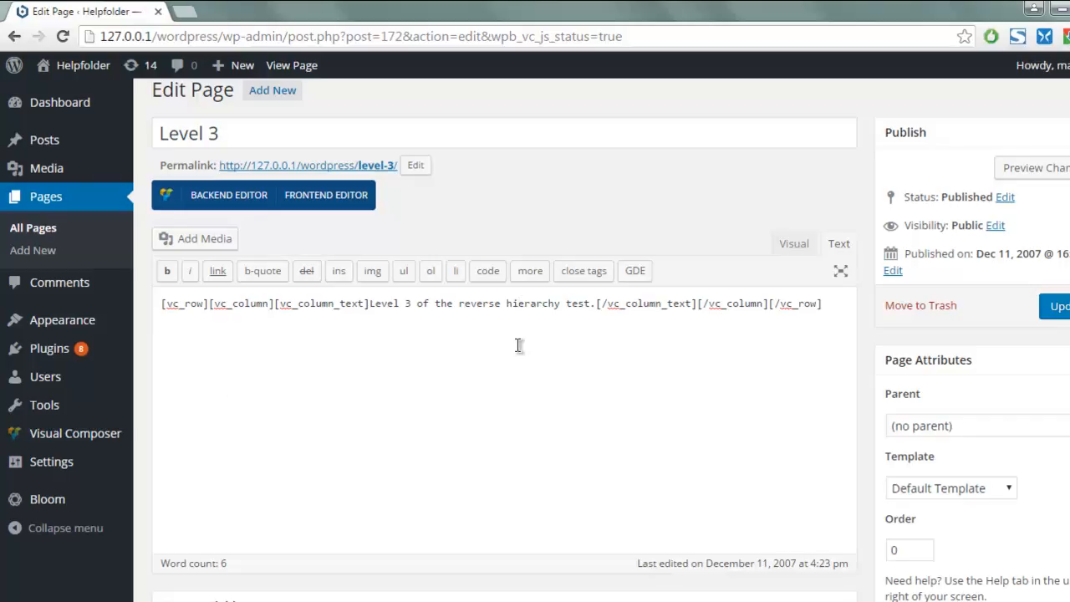
{"action": "scroll", "coordinate": [470, 399], "scroll_direction": "down", "scroll_amount": 3}
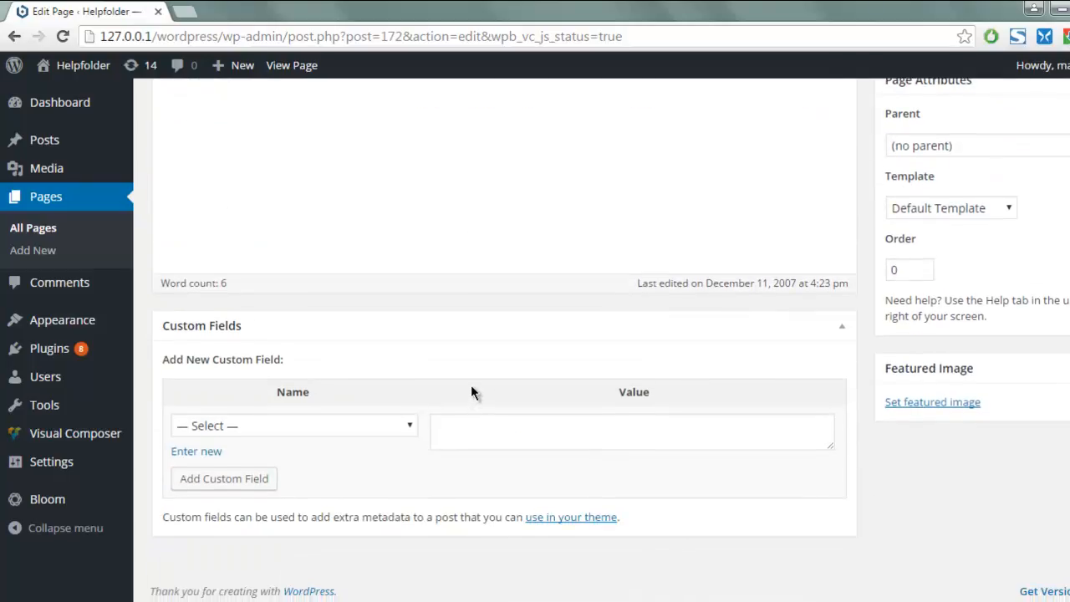
{"action": "scroll", "coordinate": [471, 384], "scroll_direction": "up", "scroll_amount": 4}
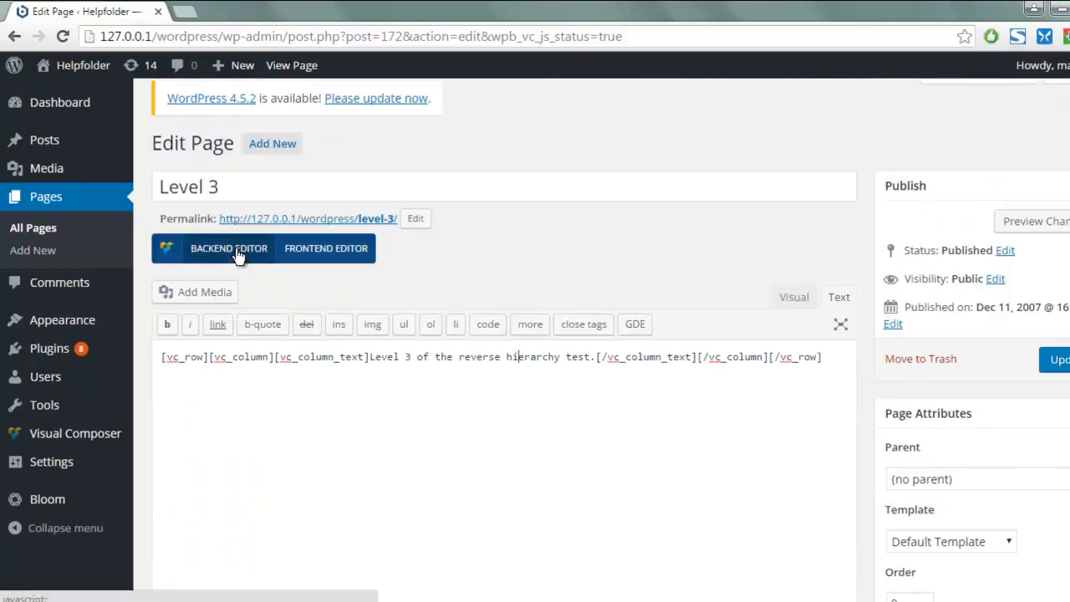
{"action": "left_click", "coordinate": [251, 359]}
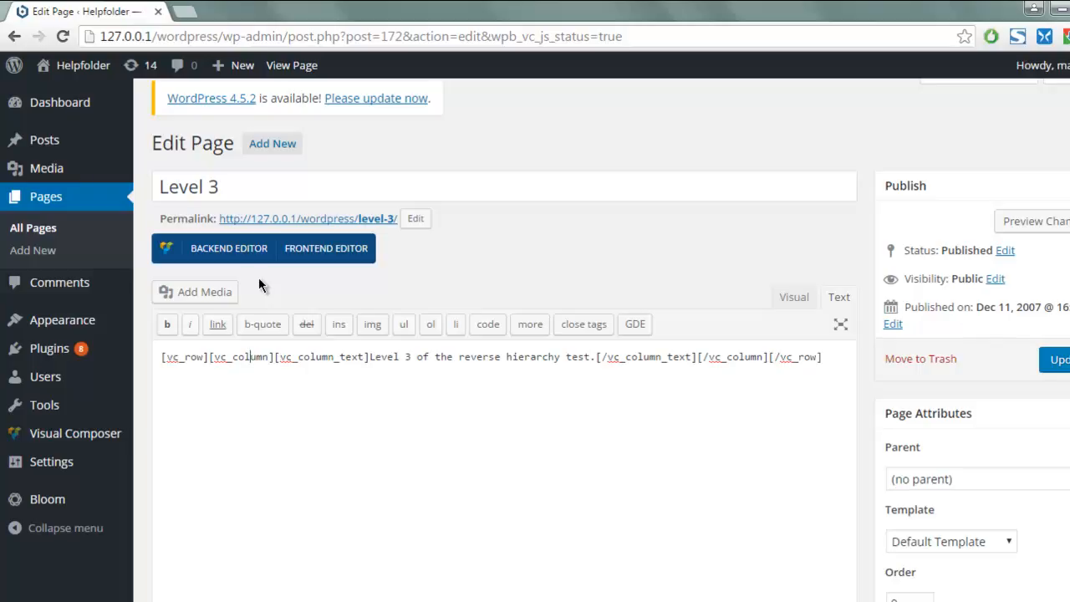
{"action": "mouse_move", "coordinate": [99, 434]}
{"action": "left_click", "coordinate": [423, 401]}
{"action": "left_click", "coordinate": [267, 255]}
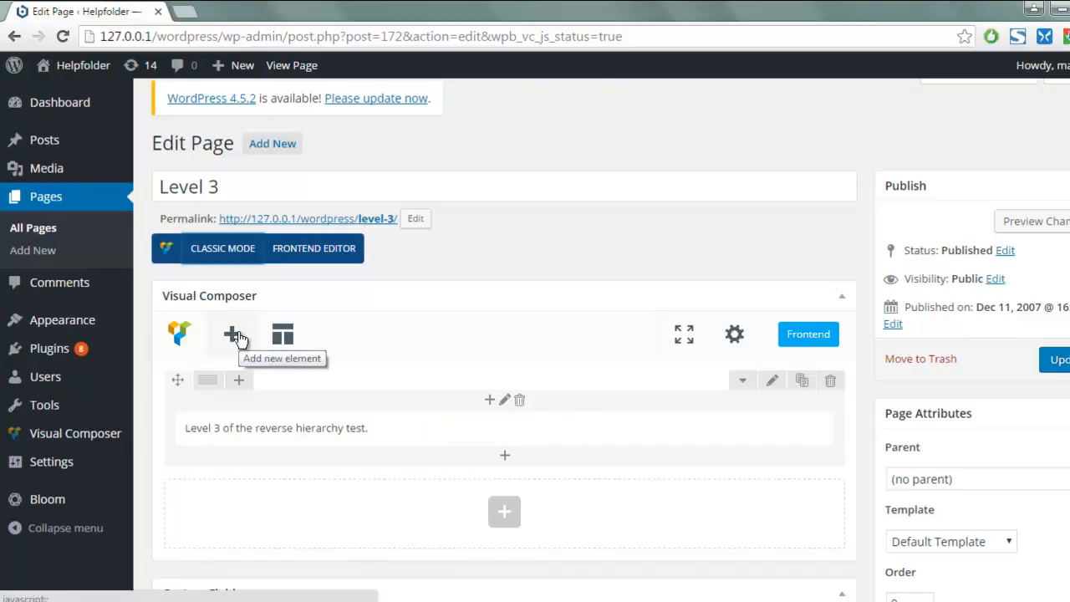
View the saved templates window and the page's custom CSS settings from the backend editor, dismissing each without changes
{"action": "left_click", "coordinate": [283, 339]}
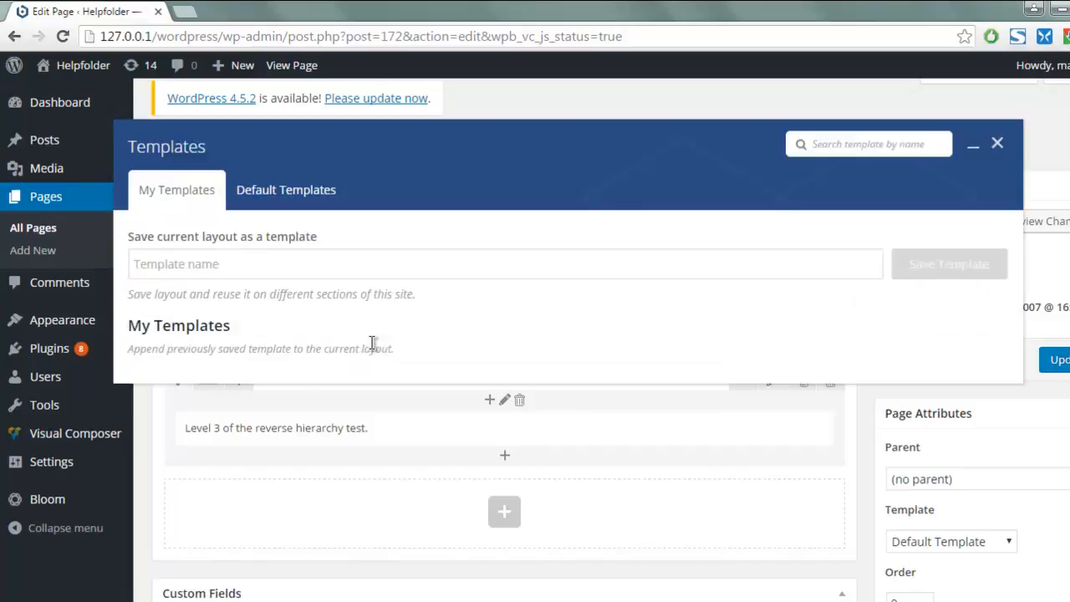
{"action": "left_click", "coordinate": [997, 143]}
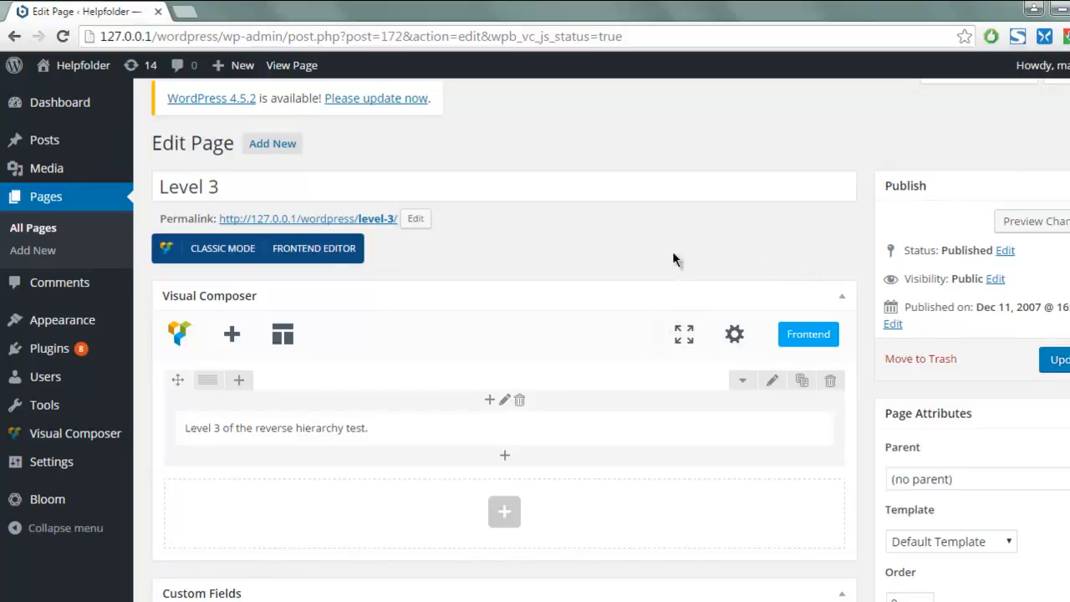
{"action": "left_click", "coordinate": [733, 335]}
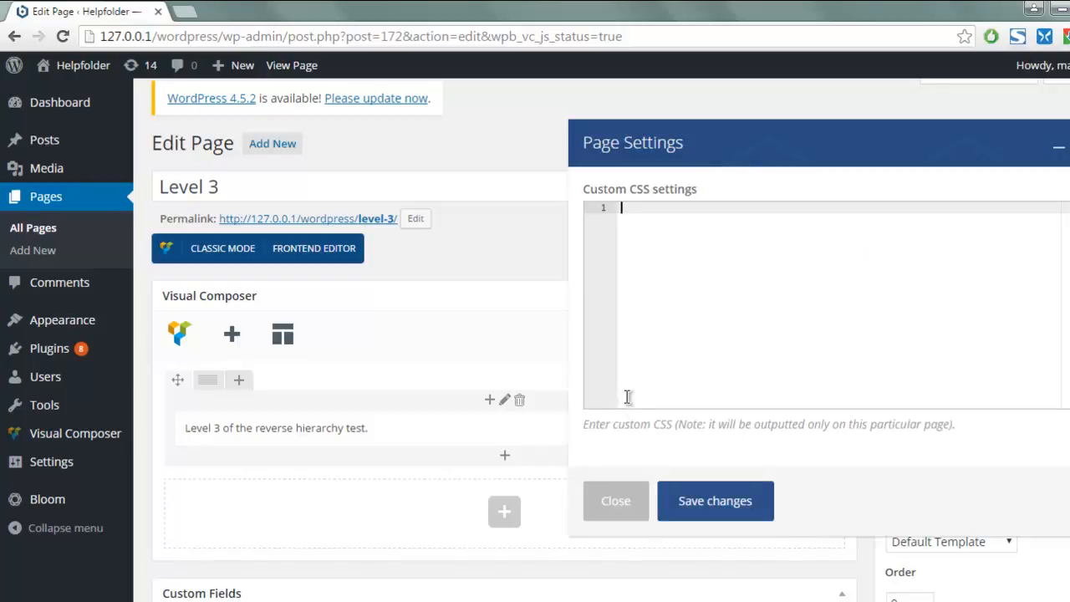
{"action": "left_click", "coordinate": [1059, 147]}
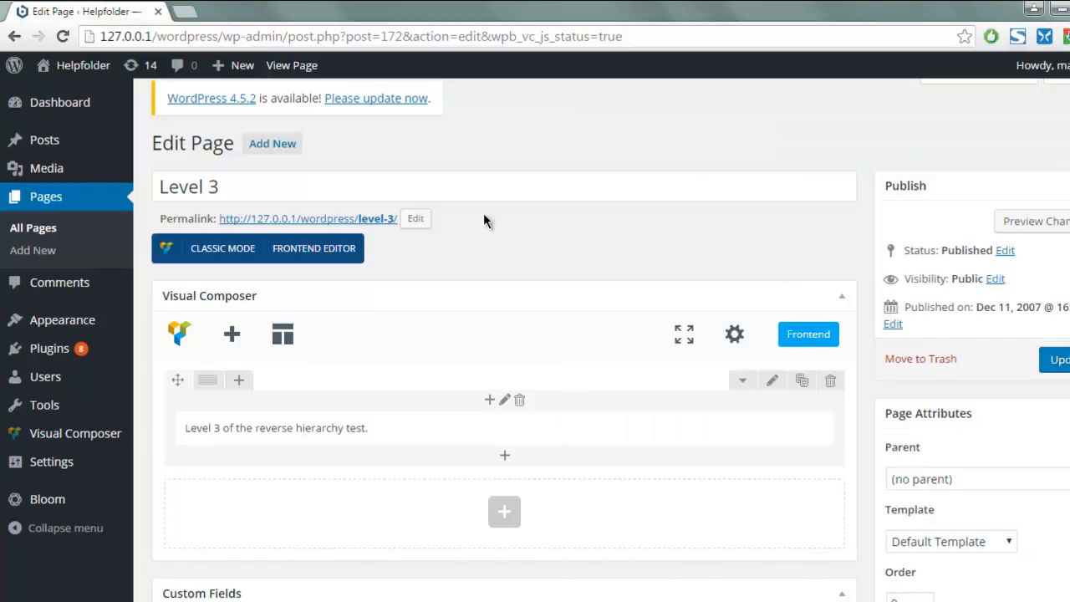
{"action": "scroll", "coordinate": [484, 219], "scroll_direction": "down", "scroll_amount": 1}
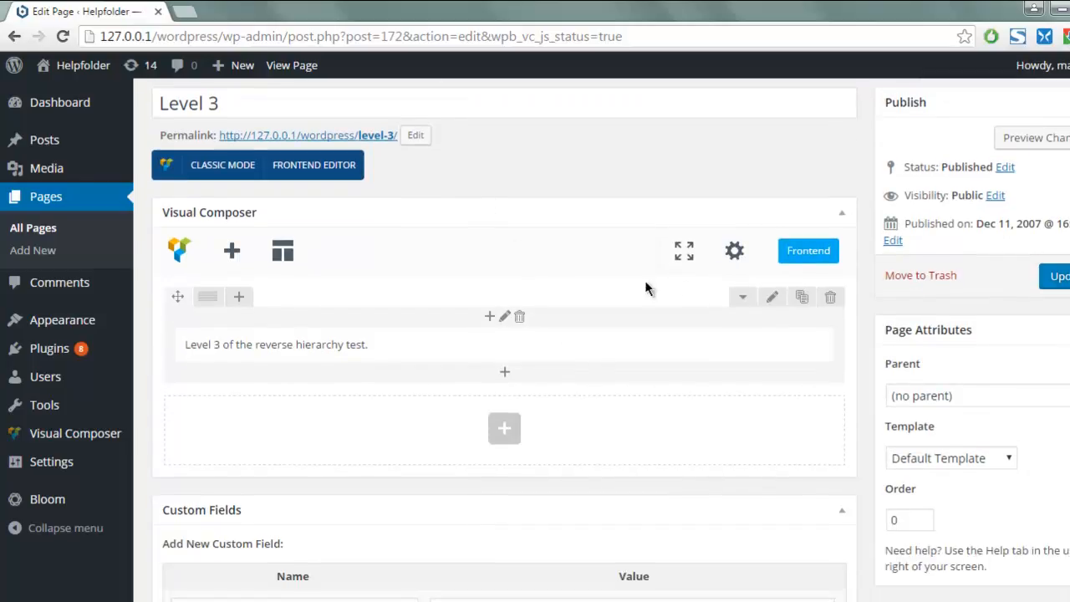
{"action": "mouse_move", "coordinate": [769, 342]}
{"action": "scroll", "coordinate": [557, 246], "scroll_direction": "up", "scroll_amount": 2}
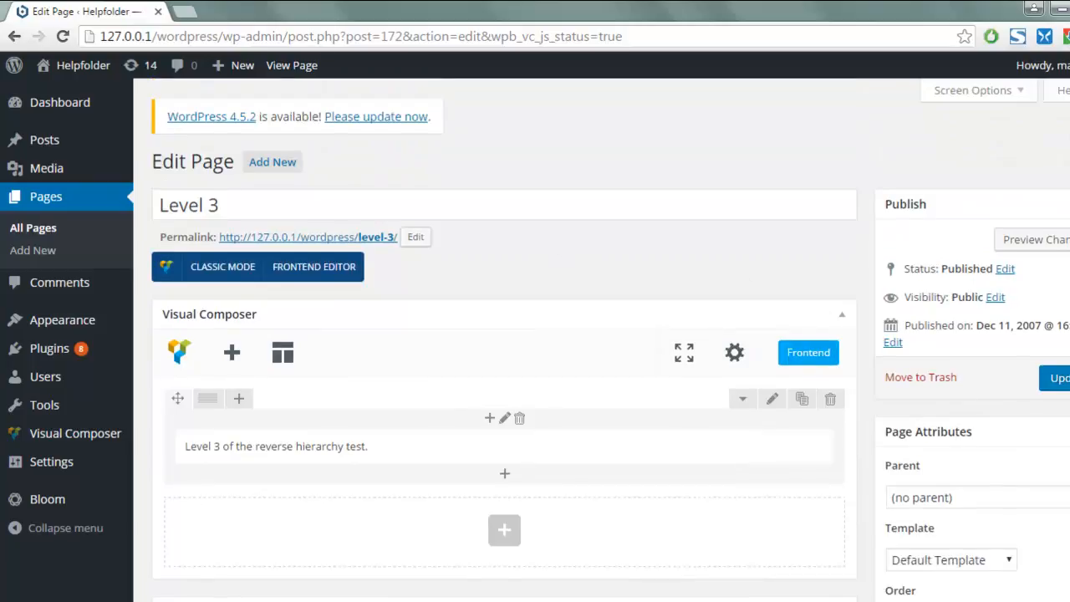